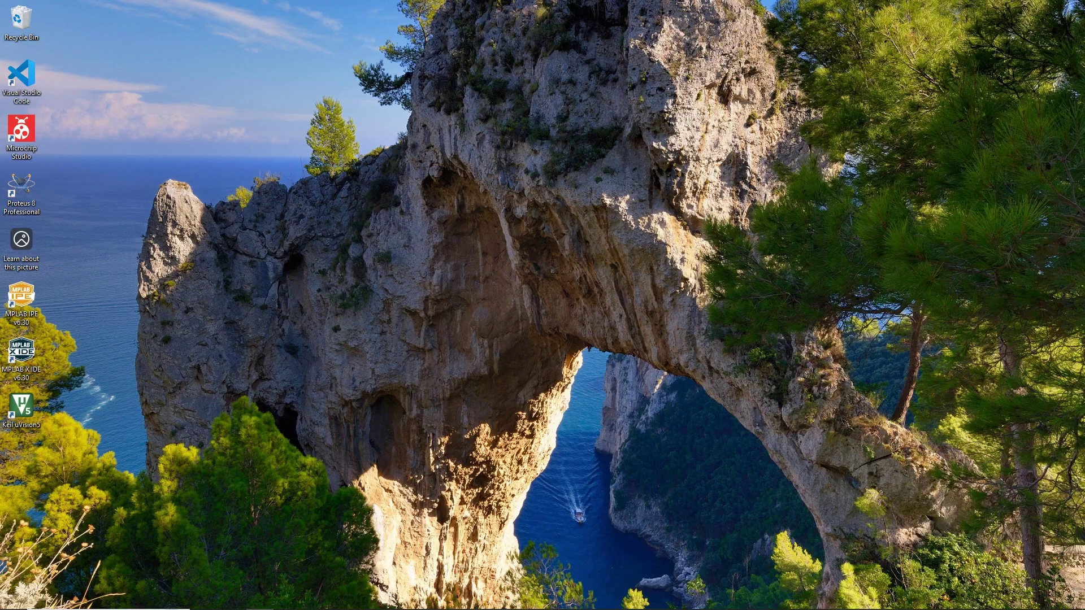
# Open Chrome, search Google for "keil" and open the Download page of the Keil website
pyautogui.click(289, 603)
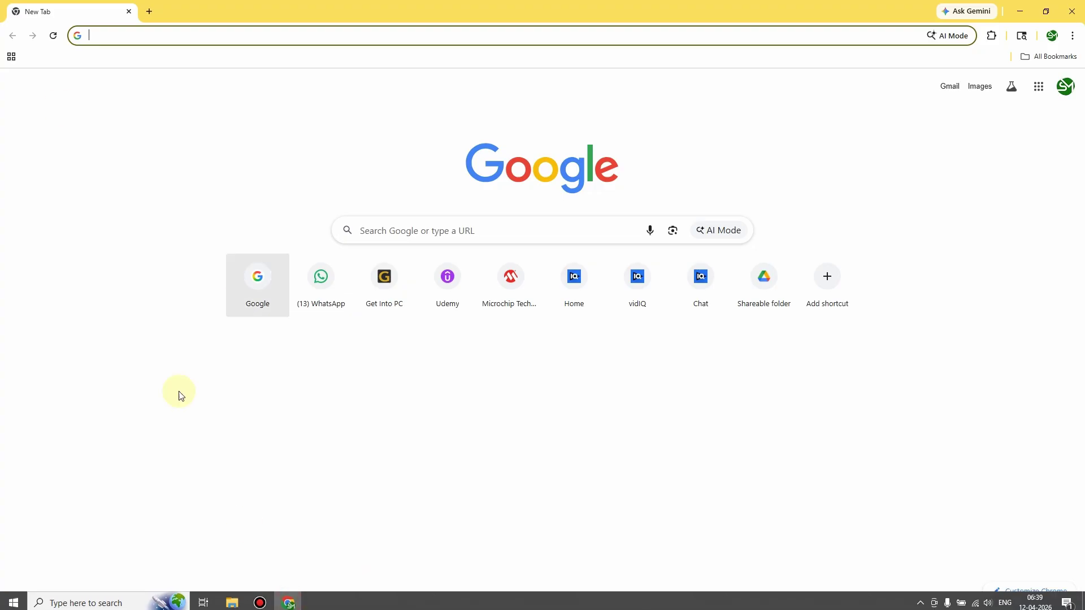
pyautogui.click(372, 230)
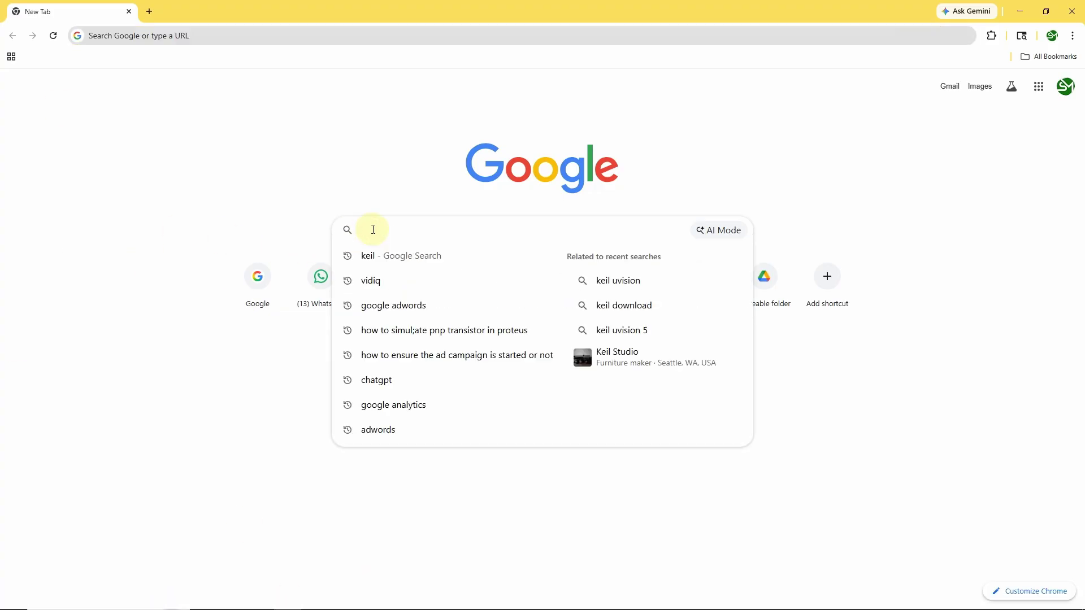
pyautogui.write('keil')
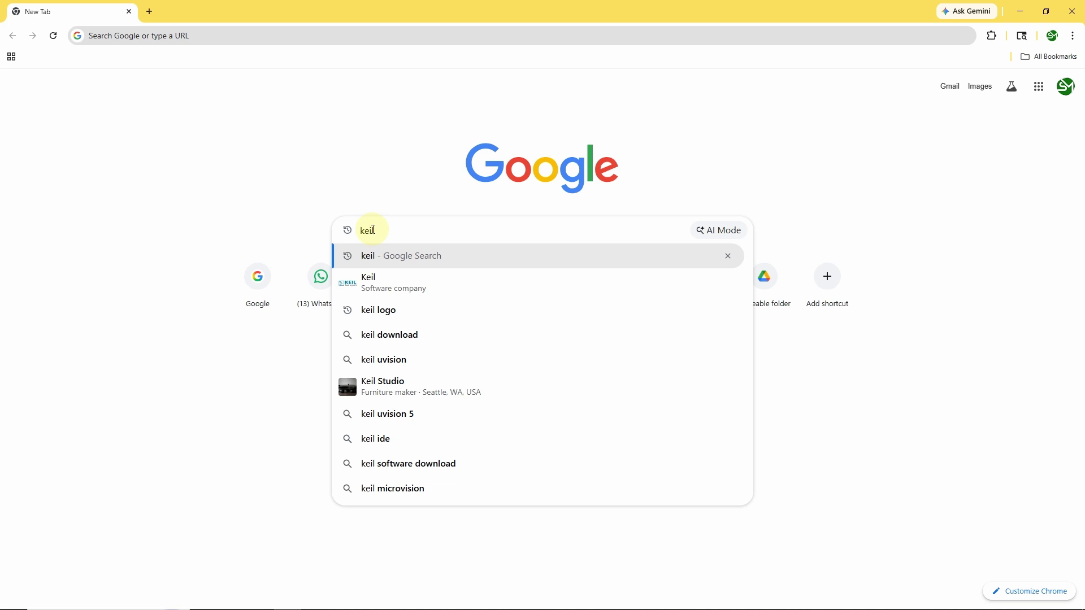
pyautogui.press('Return')
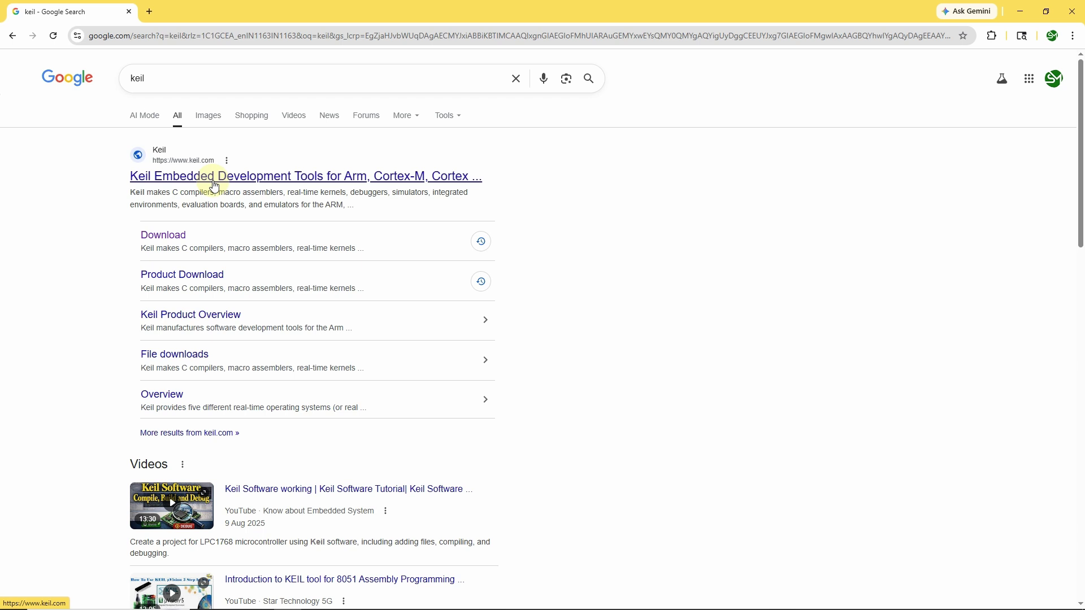
pyautogui.click(173, 240)
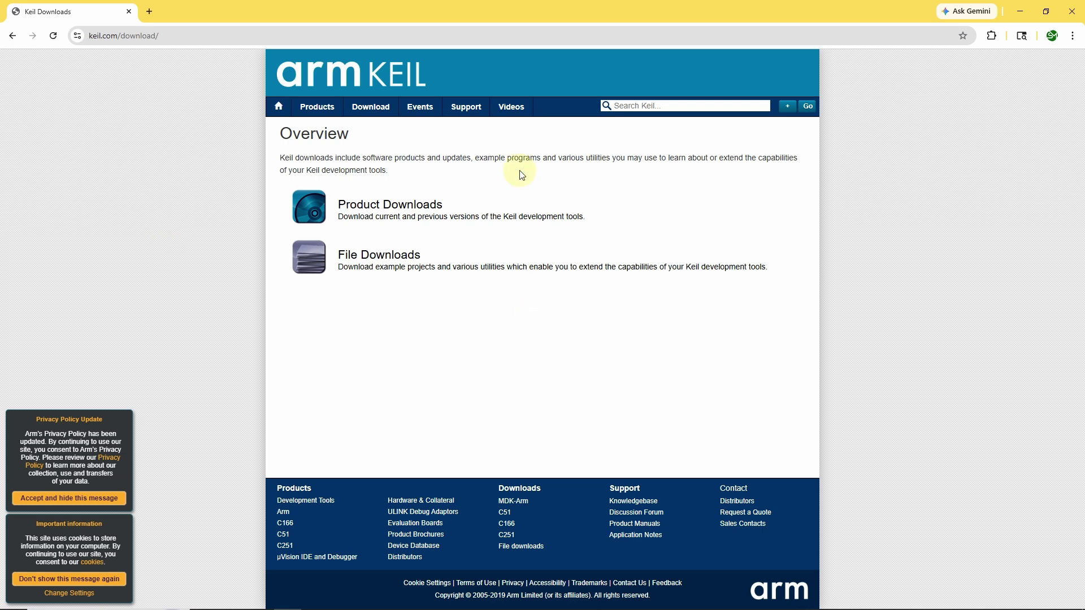
# Go from the Keil home page to the product downloads and open the MDK-Arm download form
pyautogui.click(279, 109)
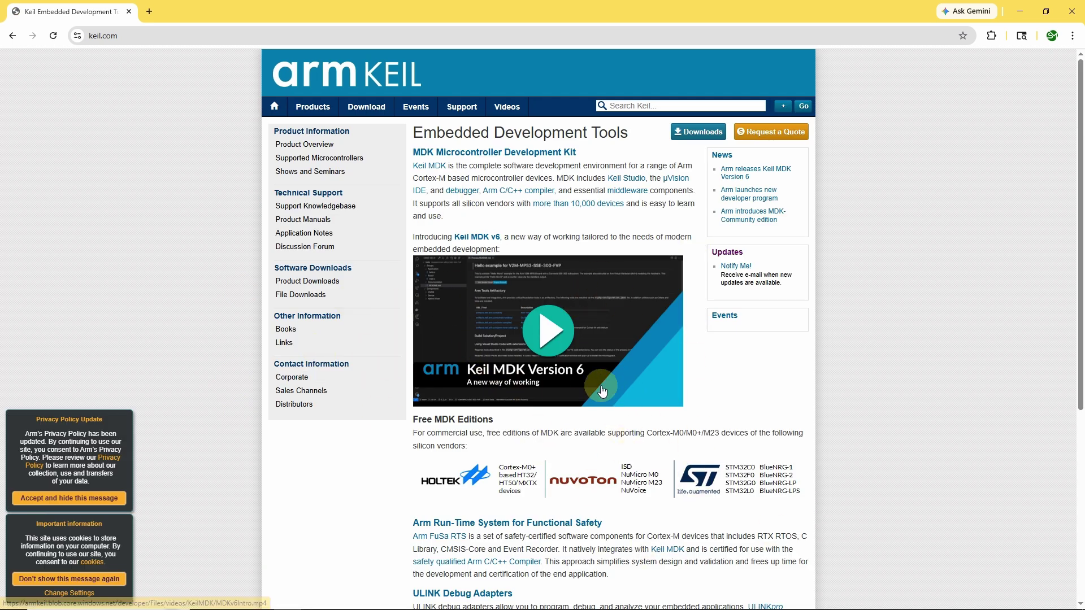
pyautogui.click(373, 110)
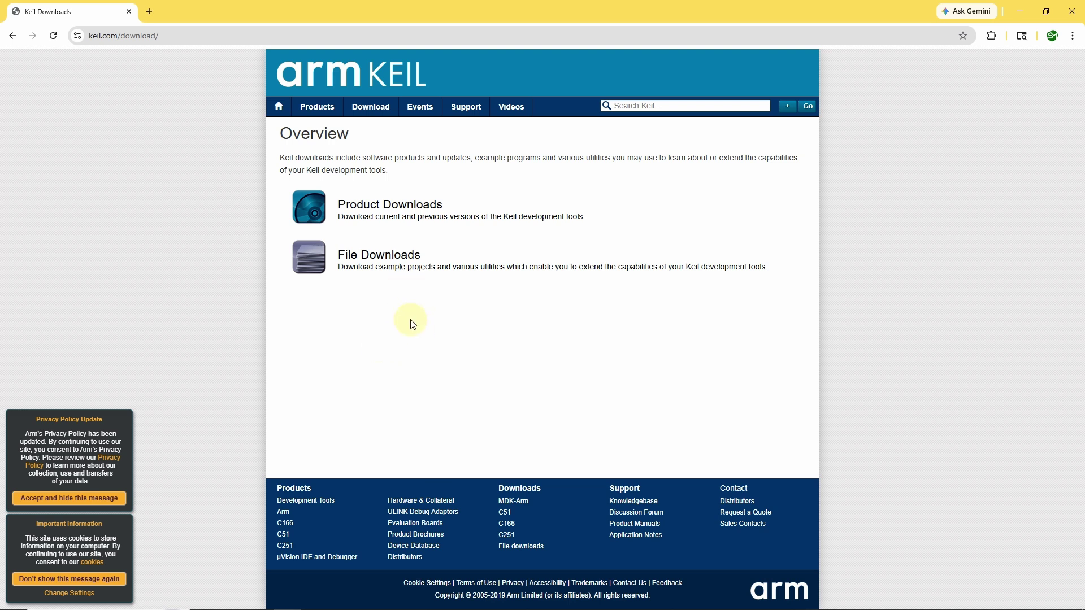
pyautogui.click(407, 211)
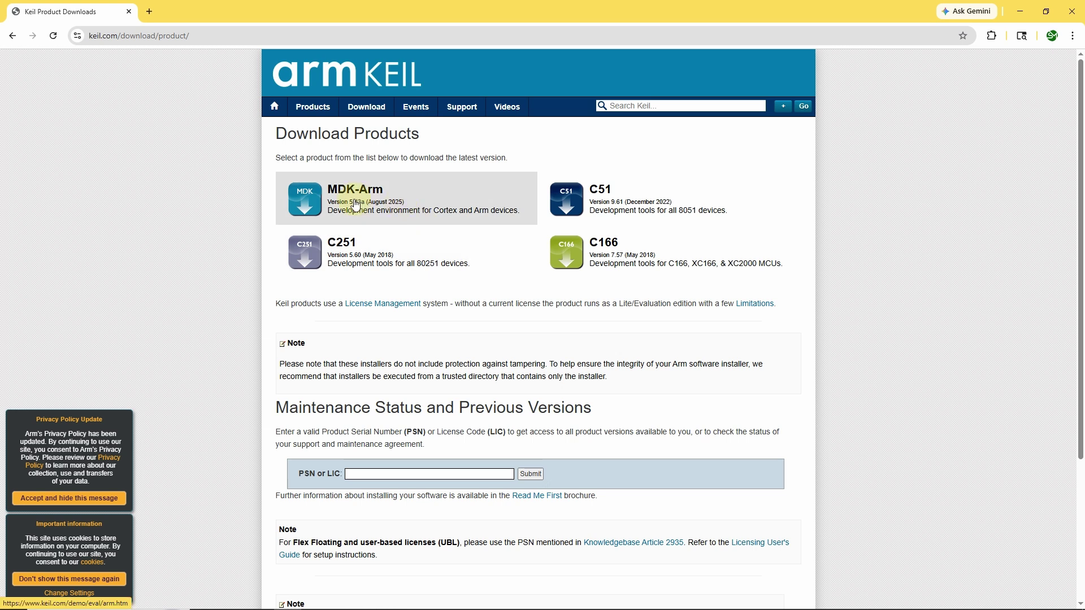
pyautogui.click(386, 198)
pyautogui.click(376, 199)
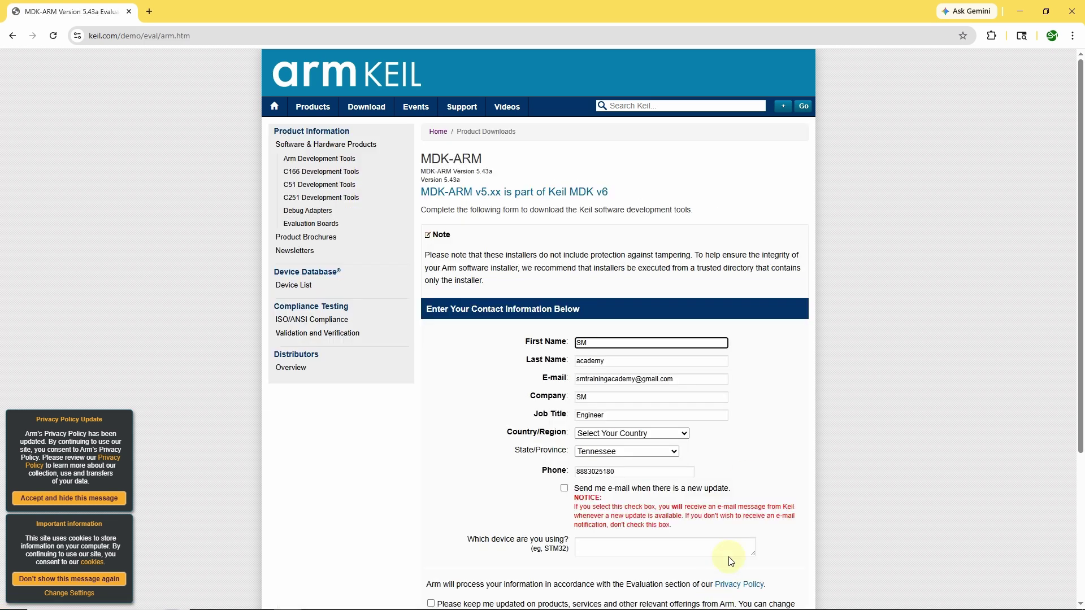
# Set the country in the MDK-ARM contact form to India and submit the form
pyautogui.scroll(-2, 730, 561)
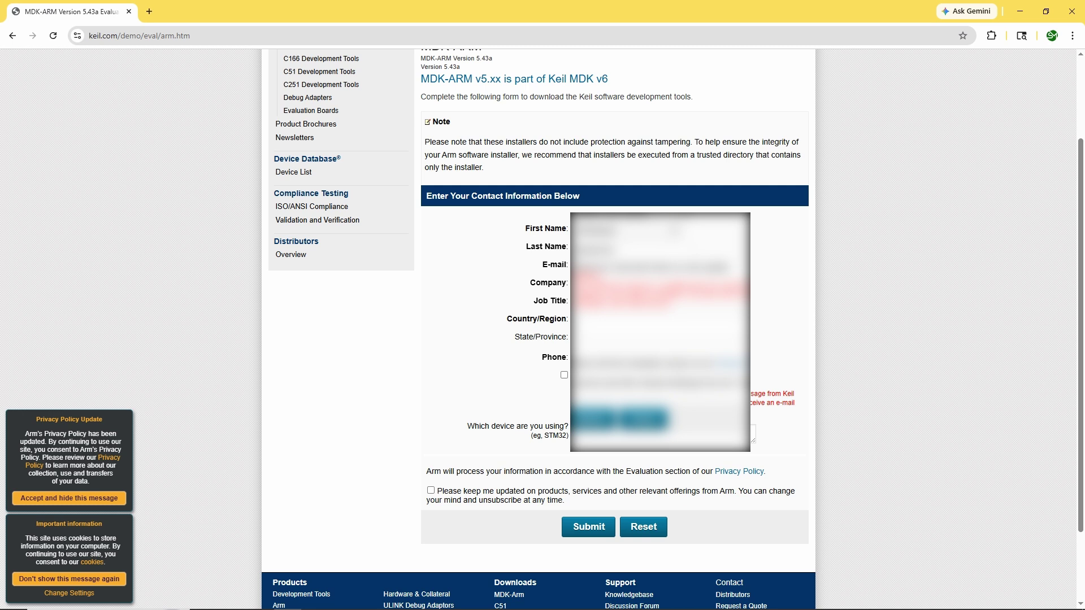
pyautogui.click(634, 321)
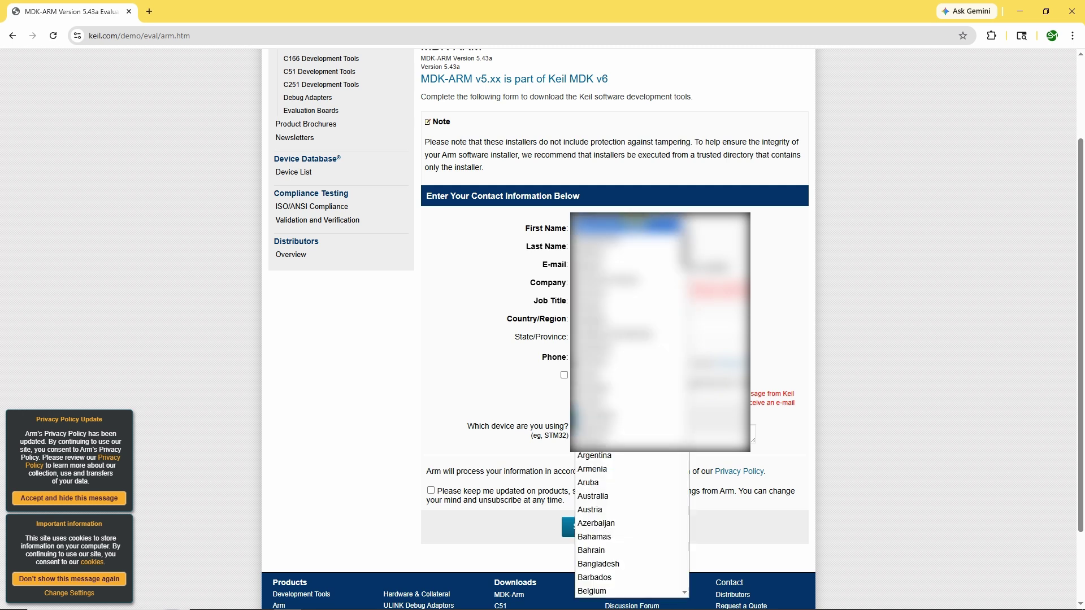
pyautogui.write('in')
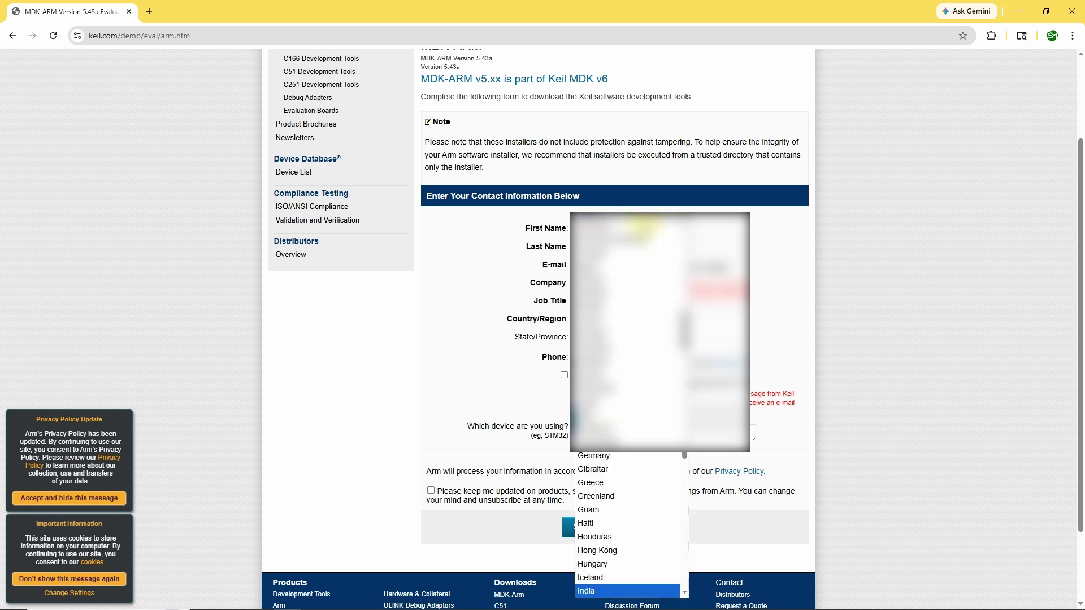
pyautogui.click(612, 589)
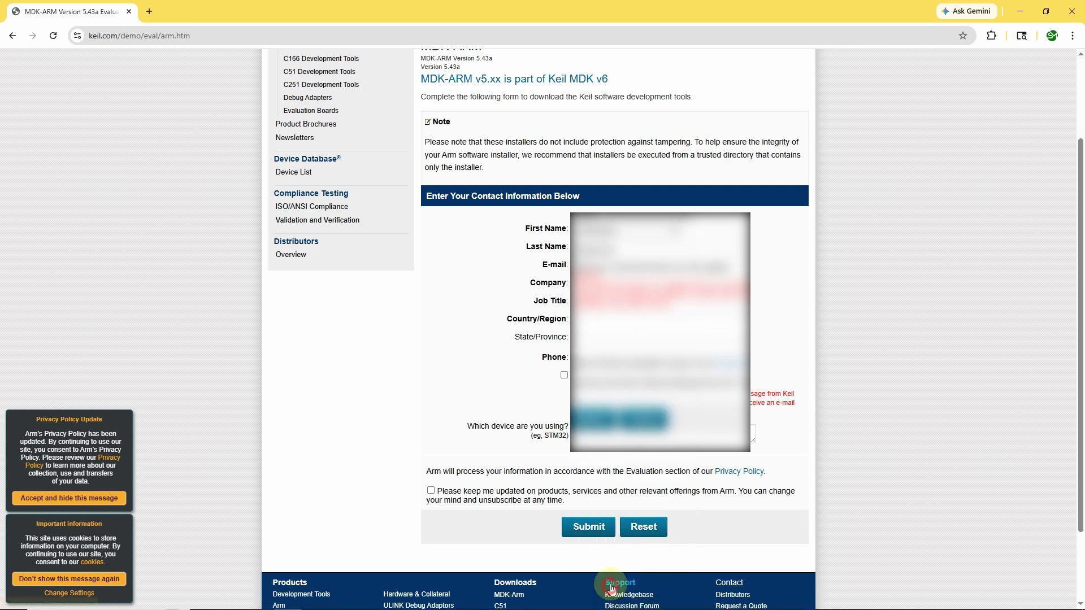
pyautogui.click(595, 533)
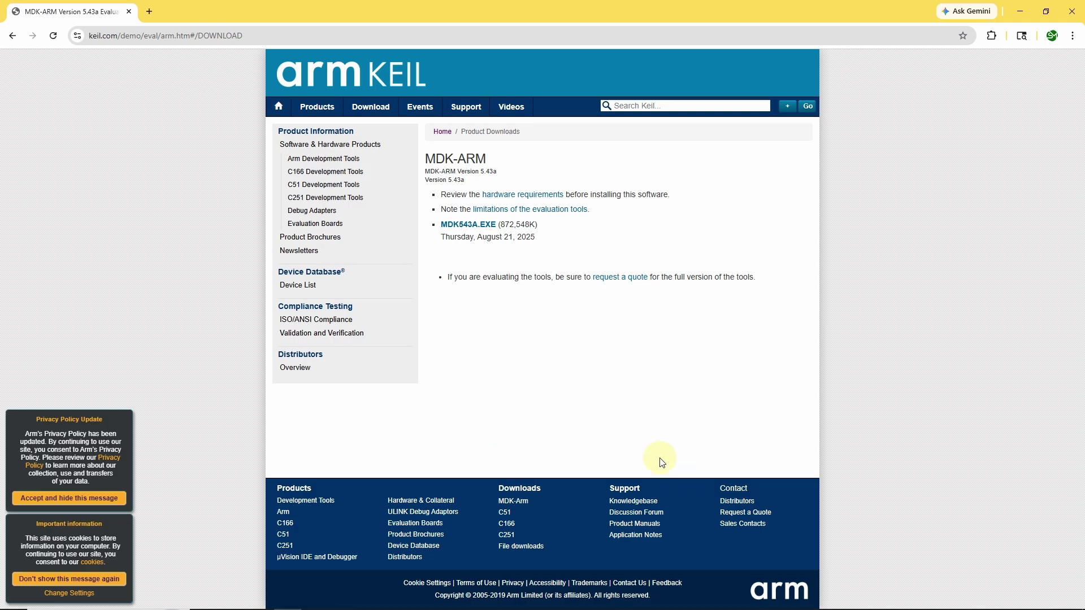
# Download MDK543A.EXE and follow its progress in the full download history
pyautogui.click(482, 228)
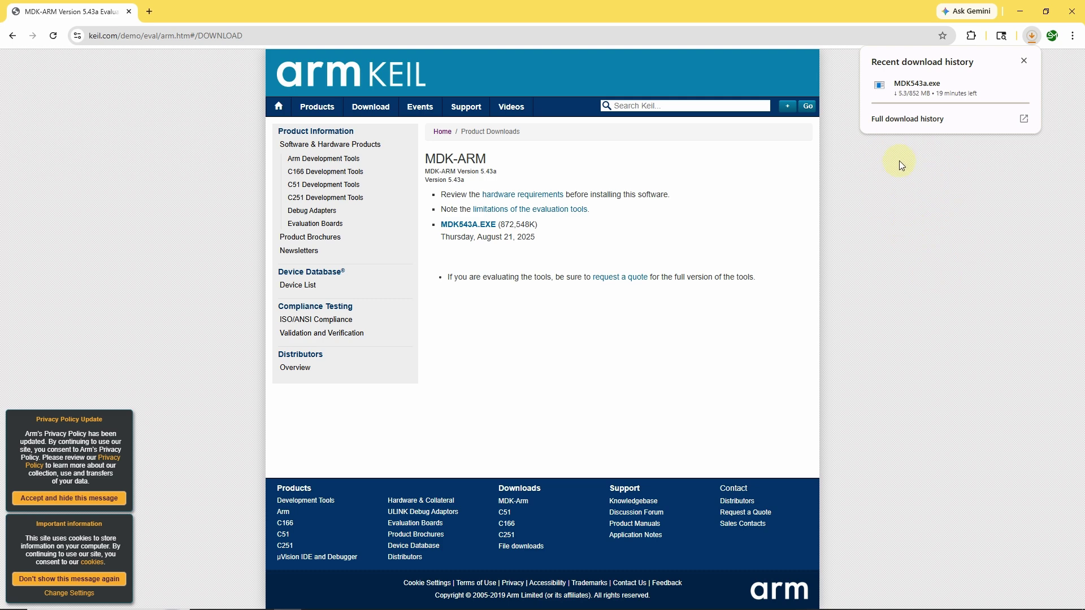
pyautogui.click(904, 119)
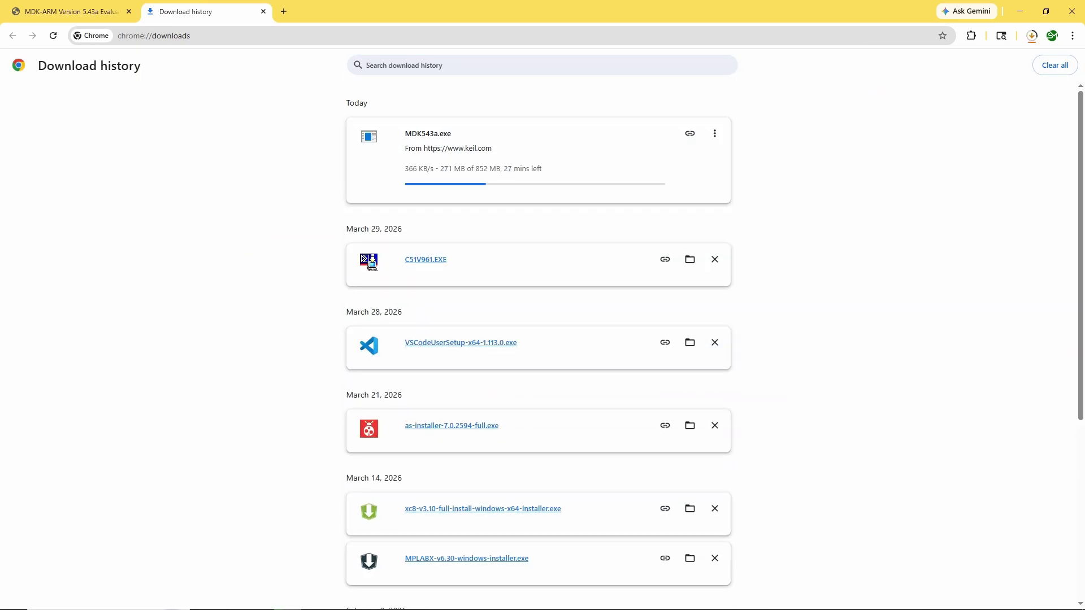
pyautogui.click(850, 253)
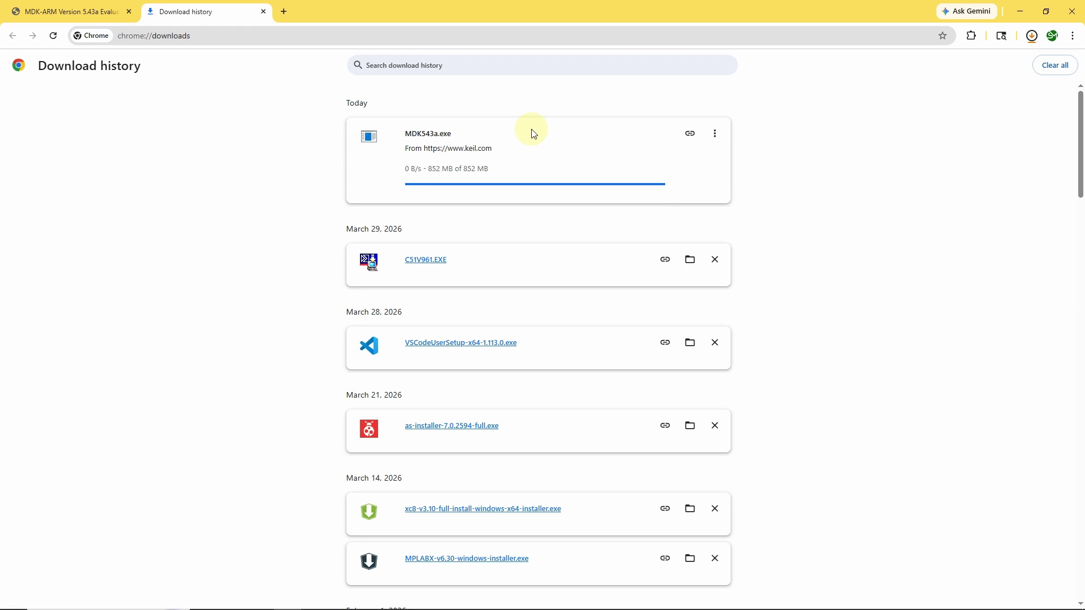
# Open the Downloads folder in File Explorer and launch the MDK543a installer
pyautogui.press('super+e')
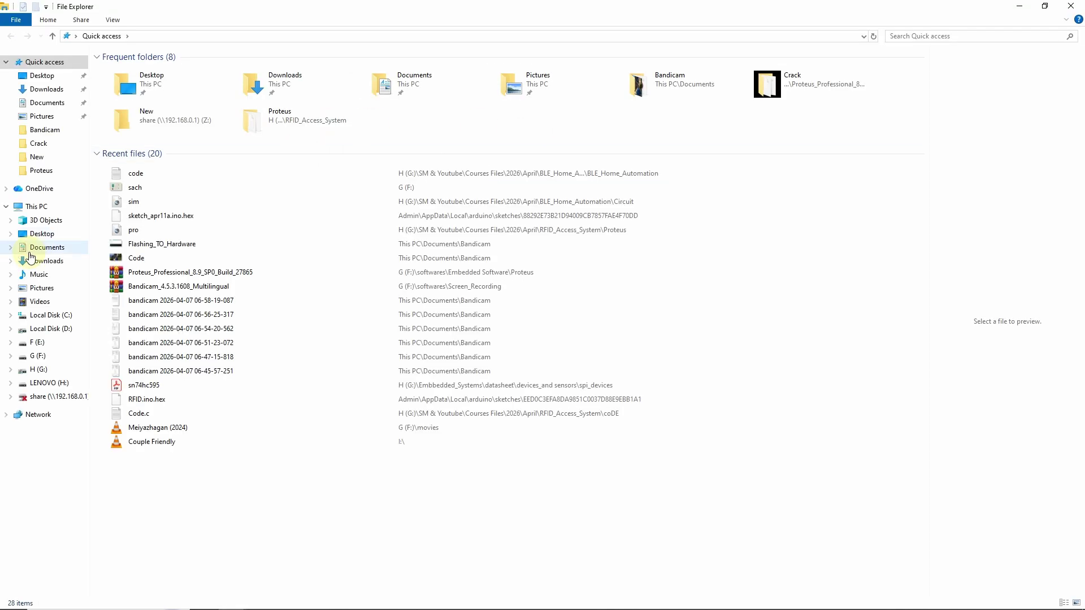
pyautogui.click(34, 261)
pyautogui.click(130, 76)
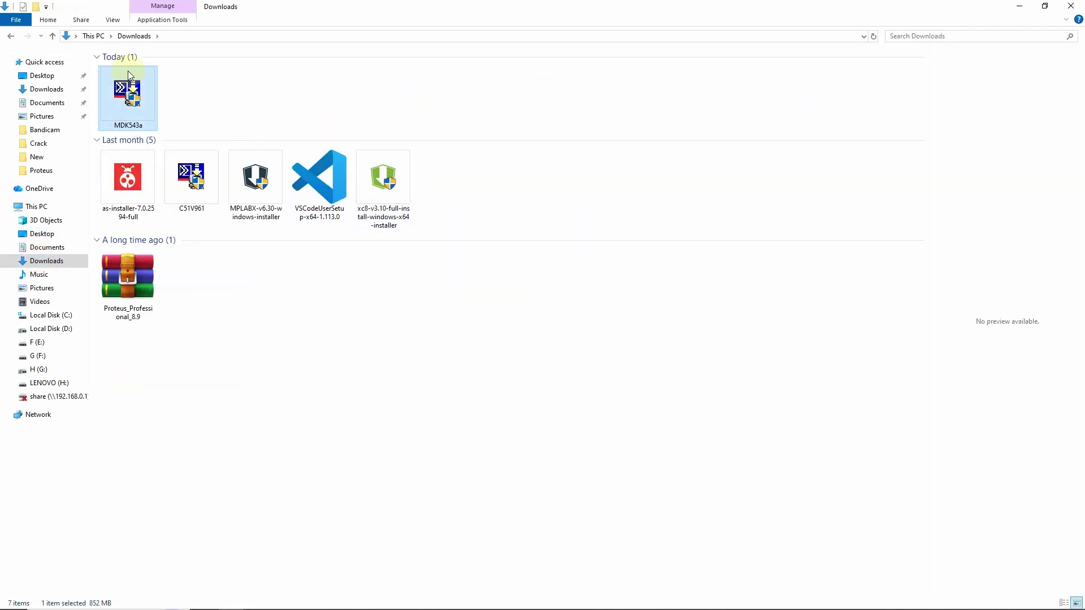
pyautogui.click(178, 98)
pyautogui.click(144, 108)
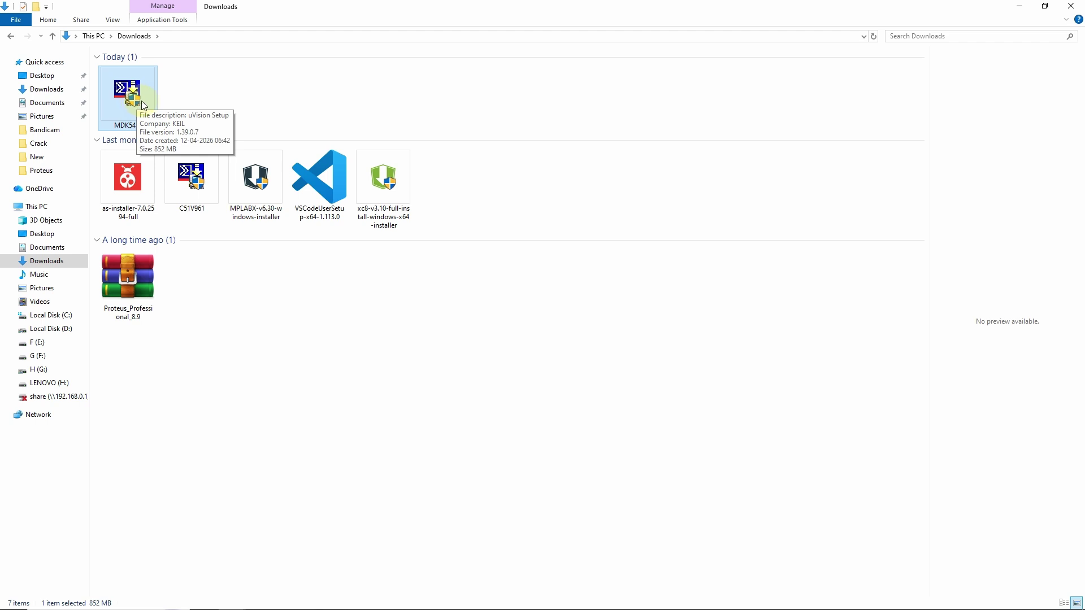
pyautogui.click(196, 204)
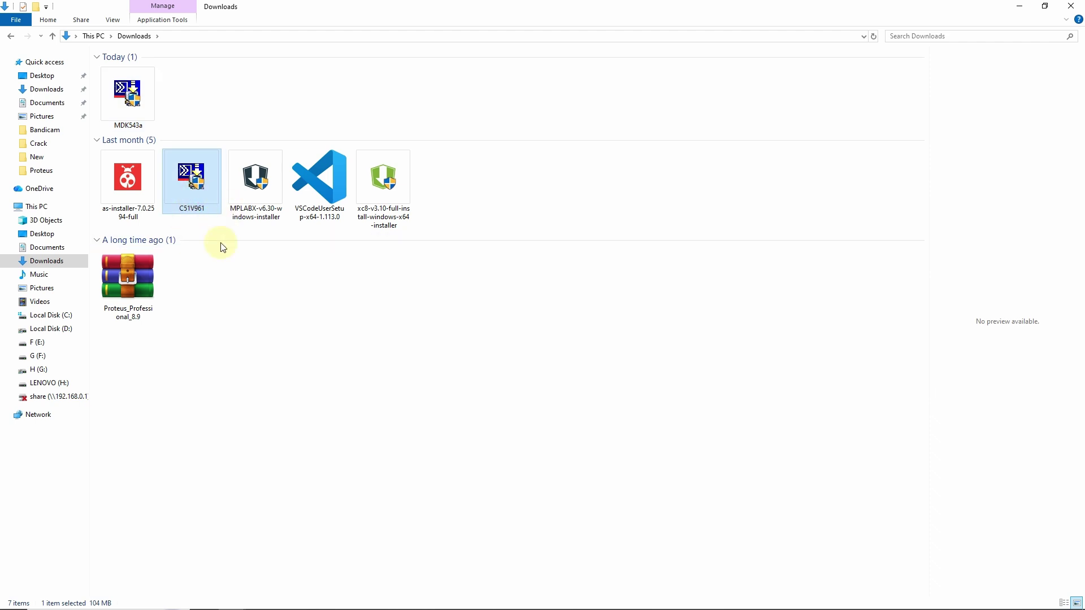
pyautogui.moveTo(199, 214)
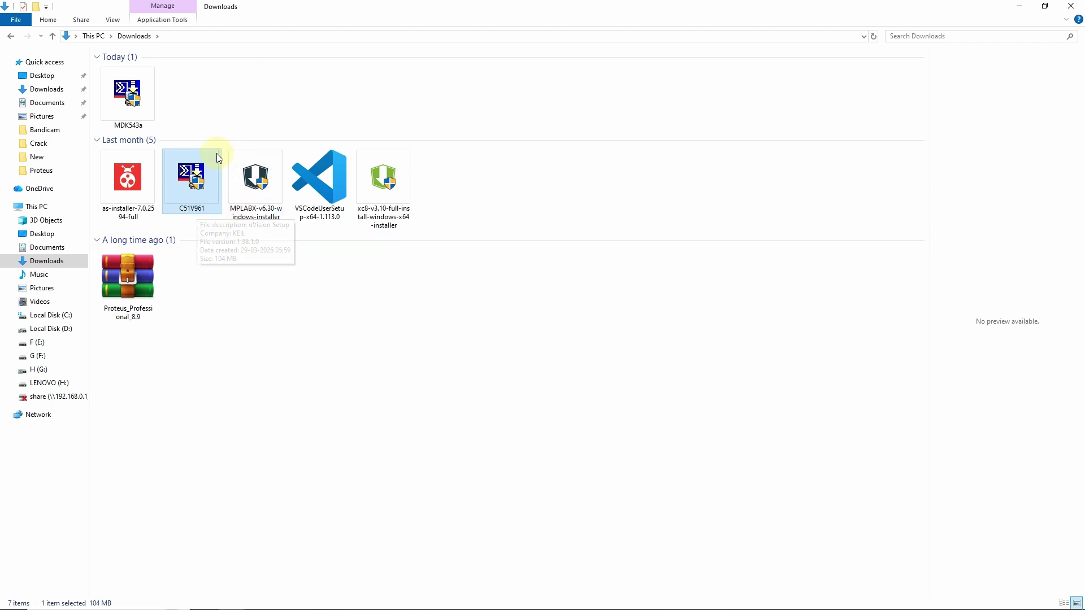
pyautogui.click(127, 95)
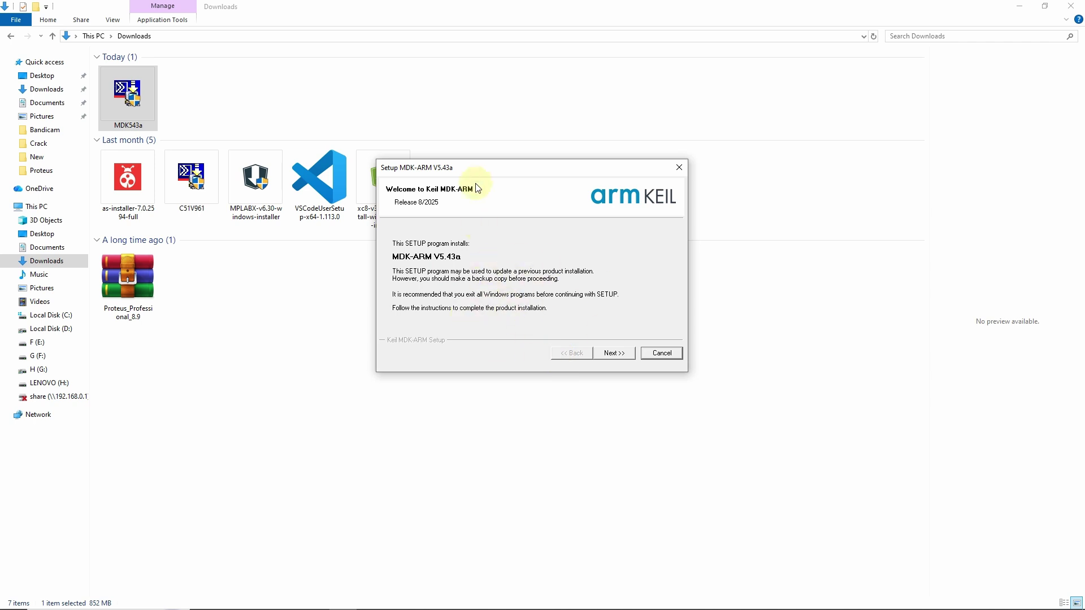
# Accept the MDK-ARM license agreement and continue with the default Core and Pack destination folders
pyautogui.click(619, 355)
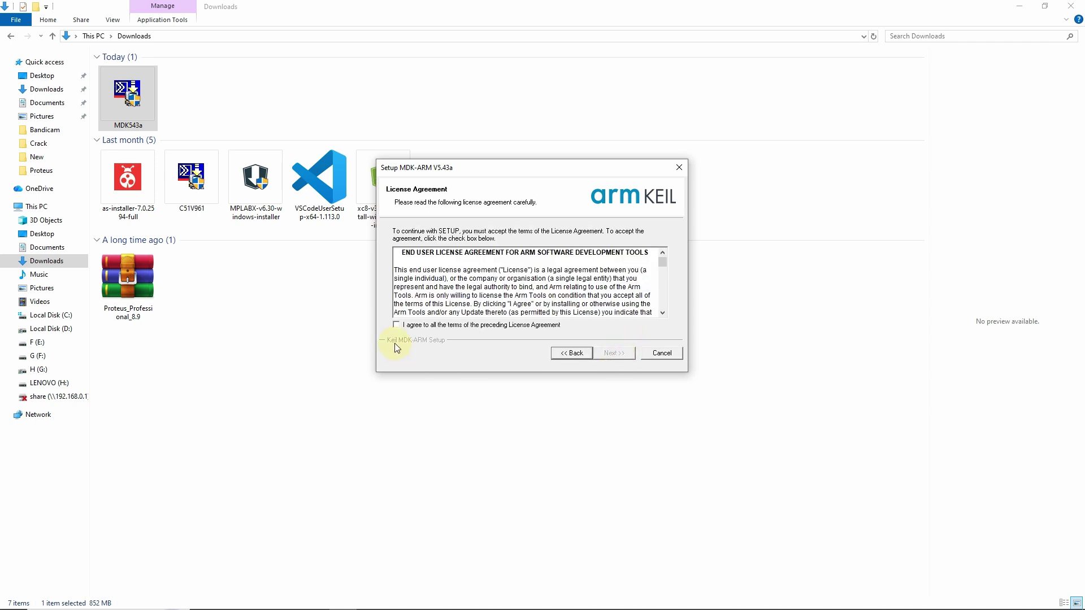
pyautogui.click(412, 327)
pyautogui.click(619, 356)
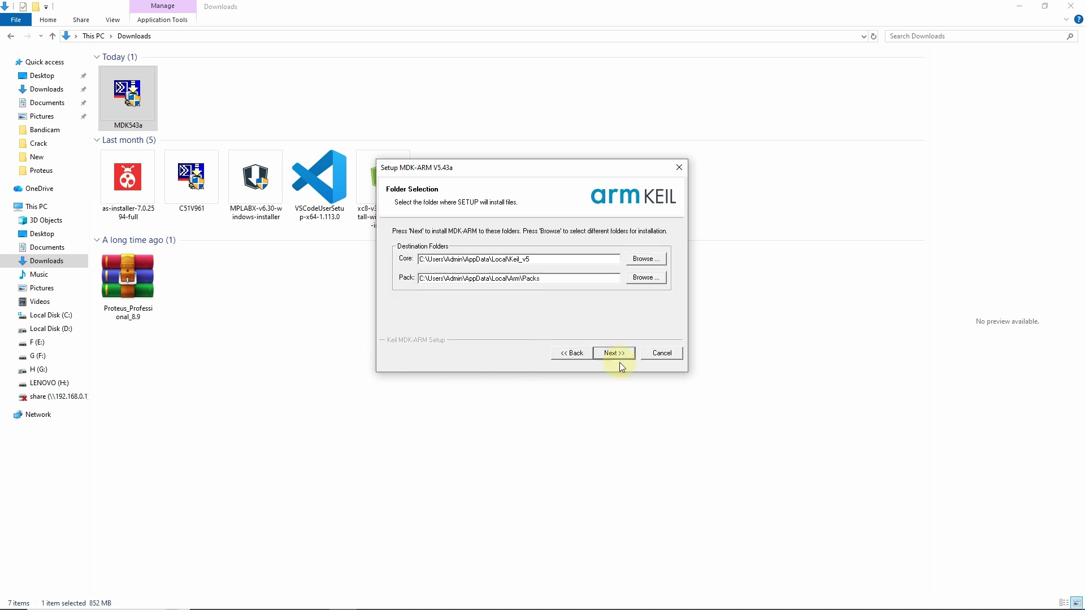
pyautogui.moveTo(559, 258); pyautogui.dragTo(421, 260)
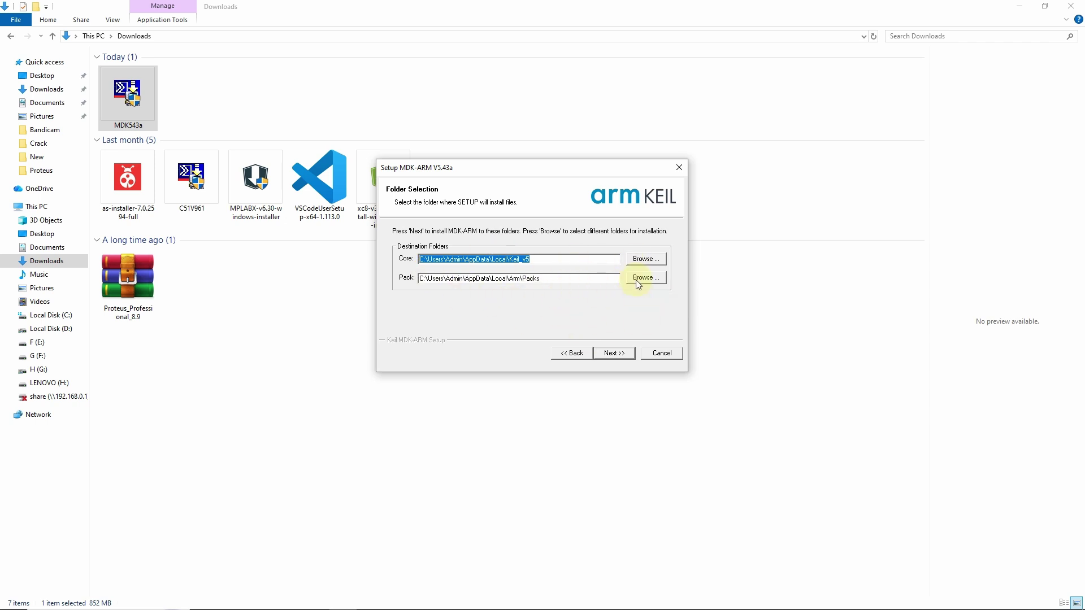
pyautogui.click(616, 353)
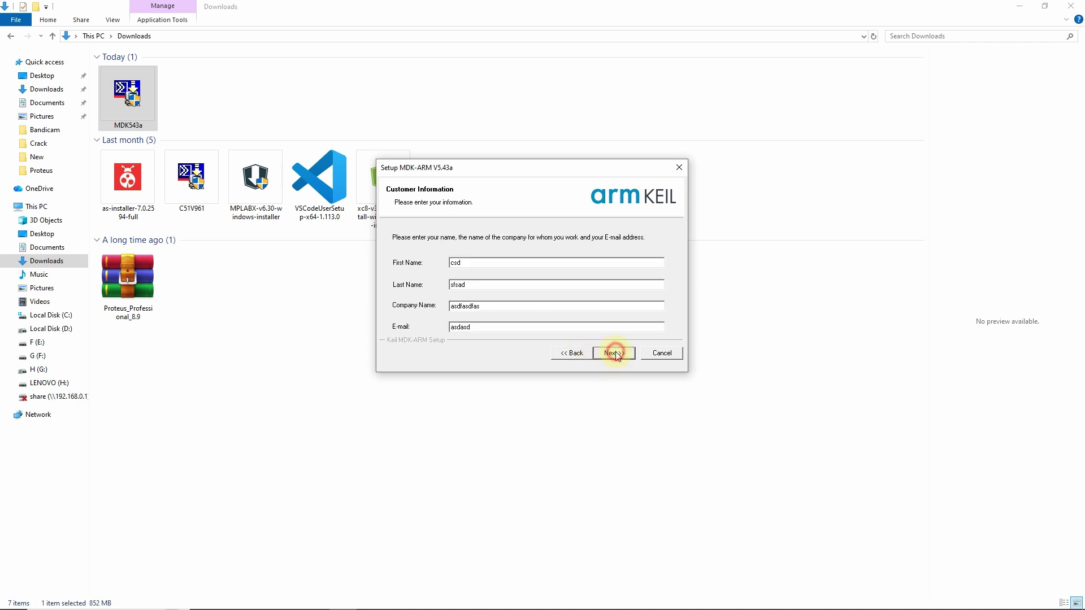
# Review the prefilled name, company and e-mail fields of the customer information and start the installation
pyautogui.doubleClick(464, 264)
pyautogui.doubleClick(476, 286)
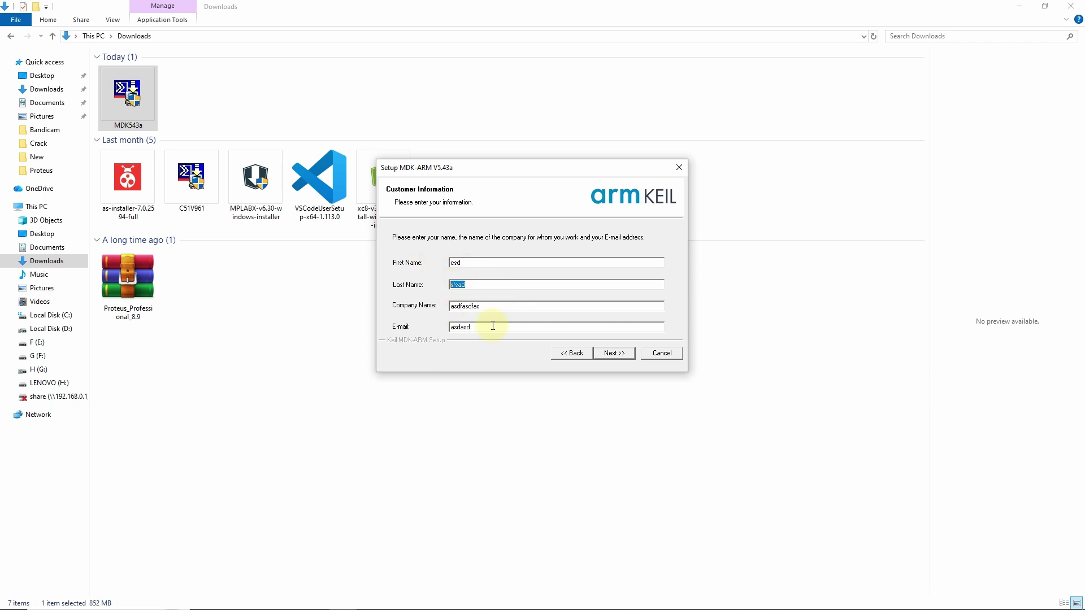
pyautogui.doubleClick(492, 307)
pyautogui.doubleClick(485, 327)
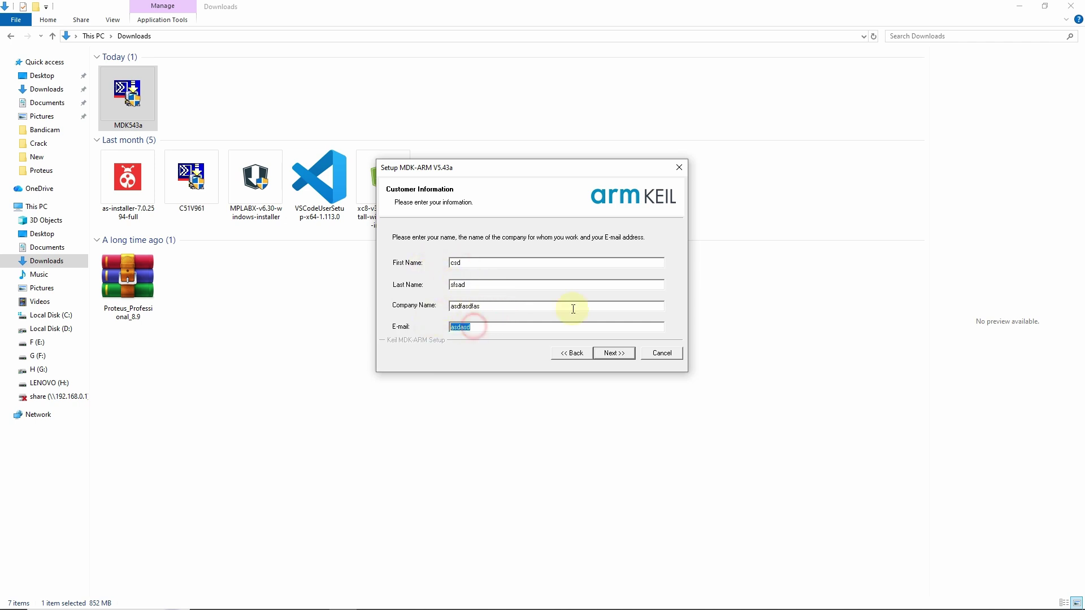
pyautogui.click(607, 353)
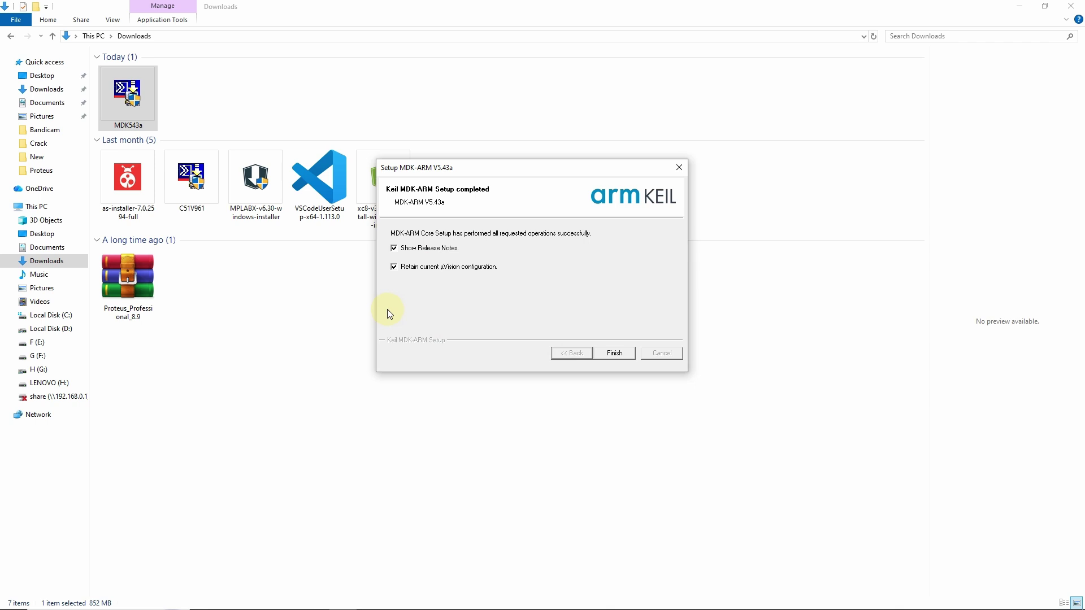
# Turn off Show Release Notes and Retain current µVision configuration, and finish the MDK-ARM setup
pyautogui.click(404, 248)
pyautogui.click(427, 271)
pyautogui.click(616, 356)
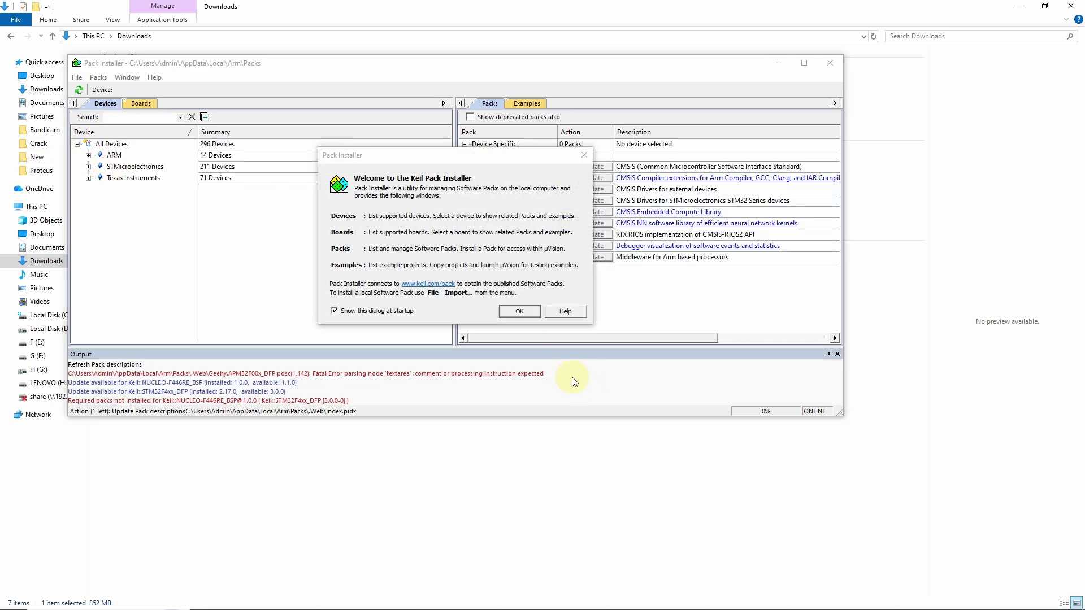
# Dismiss the Pack Installer welcome message and expand STMicroelectronics down to the device families of the STM32F4 Series
pyautogui.click(521, 312)
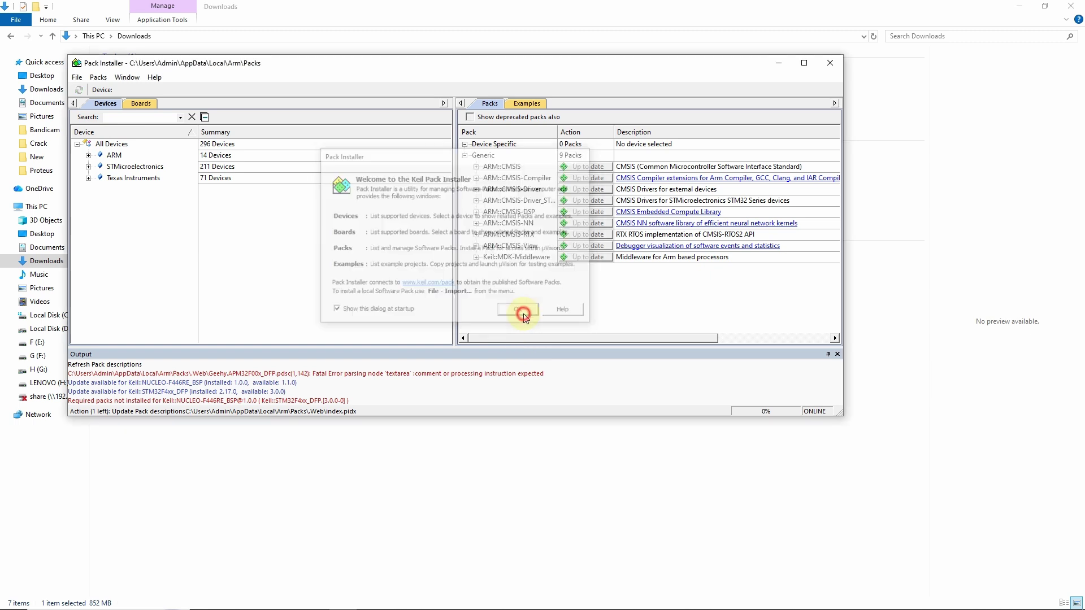
pyautogui.click(89, 167)
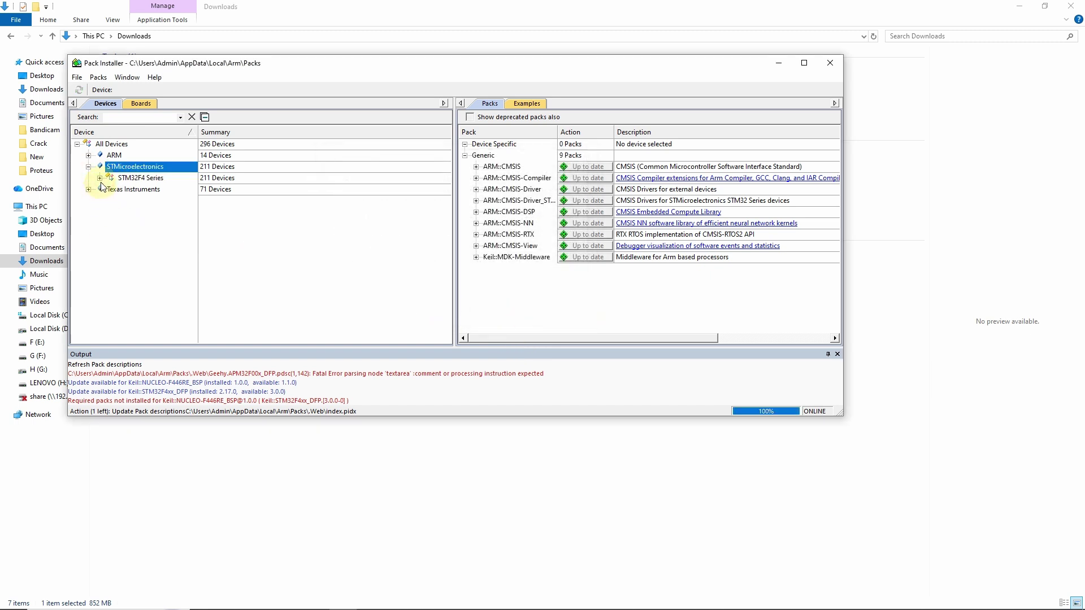
pyautogui.click(100, 178)
pyautogui.click(89, 168)
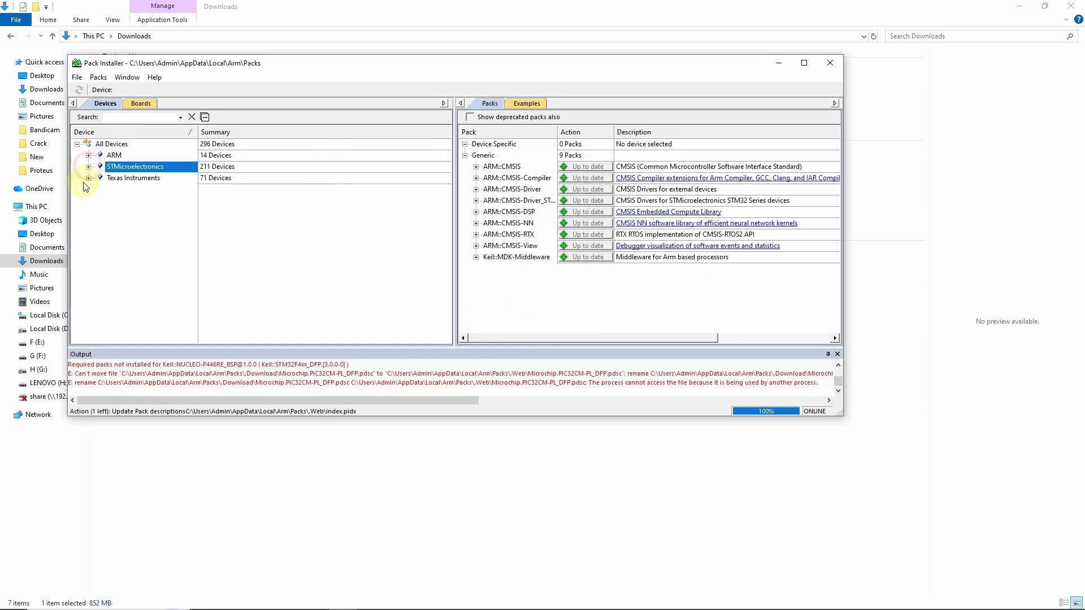
pyautogui.click(88, 179)
pyautogui.click(89, 167)
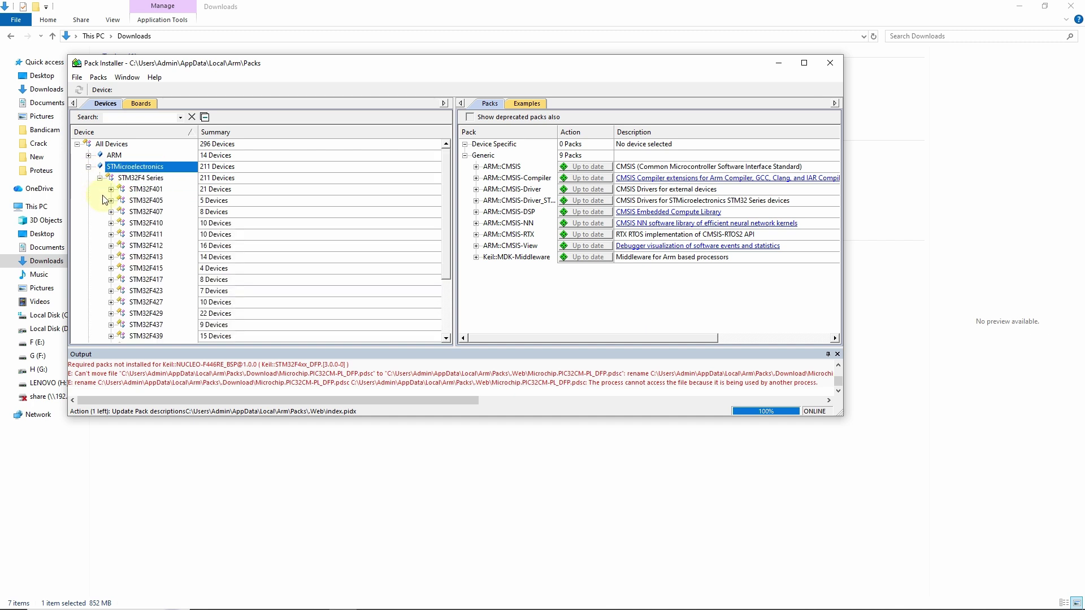
# Expand the STM32F446 family down to STM32F446RE and select the STM32F446RETx device to show its packs
pyautogui.scroll(-3, 134, 244)
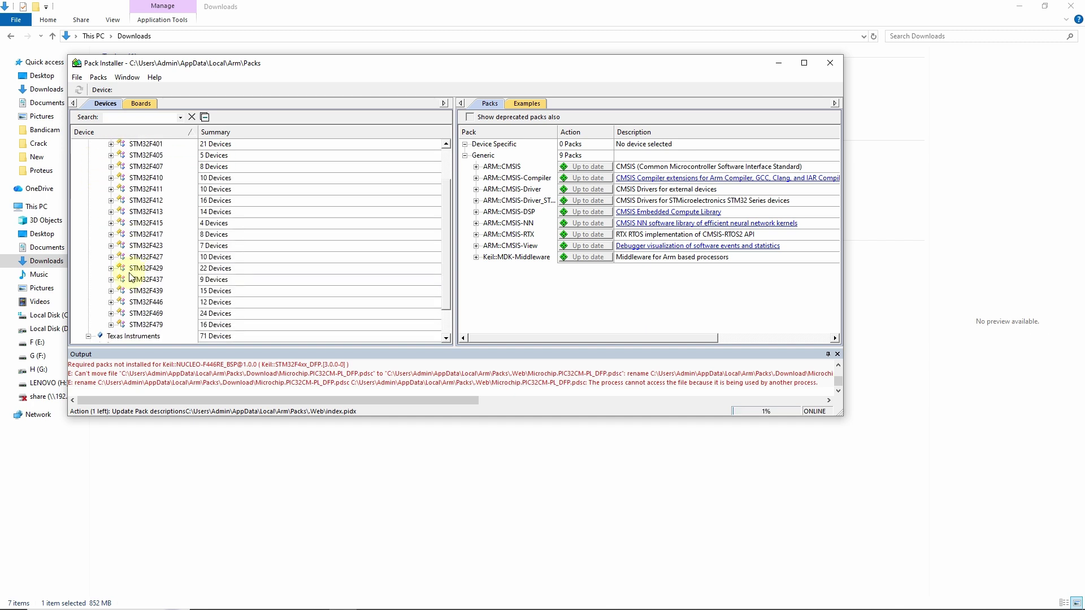
pyautogui.click(111, 302)
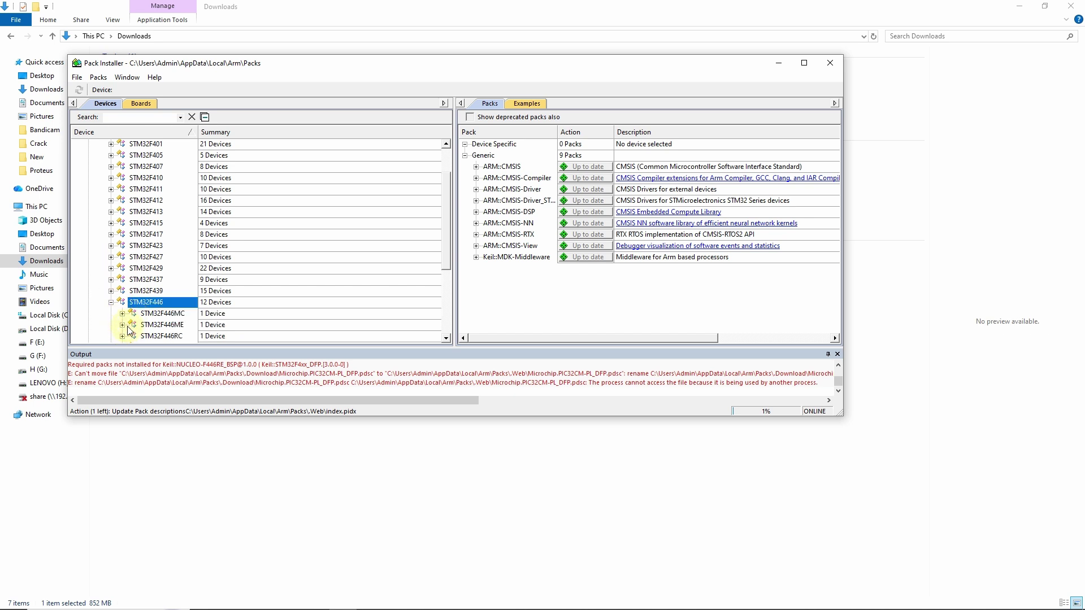
pyautogui.scroll(-1, 129, 331)
pyautogui.click(122, 325)
pyautogui.click(170, 336)
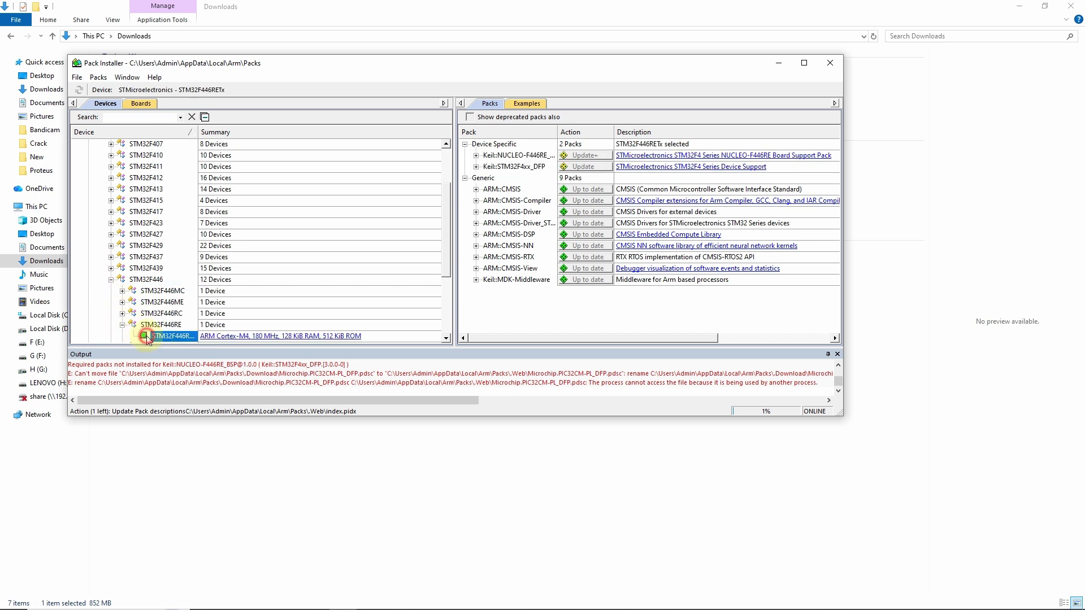
# Review the generic packs offered for the selected device, from ARM::CMSIS and ARM::CMSIS-Compiler down to Keil::MDK-Middleware
pyautogui.click(516, 190)
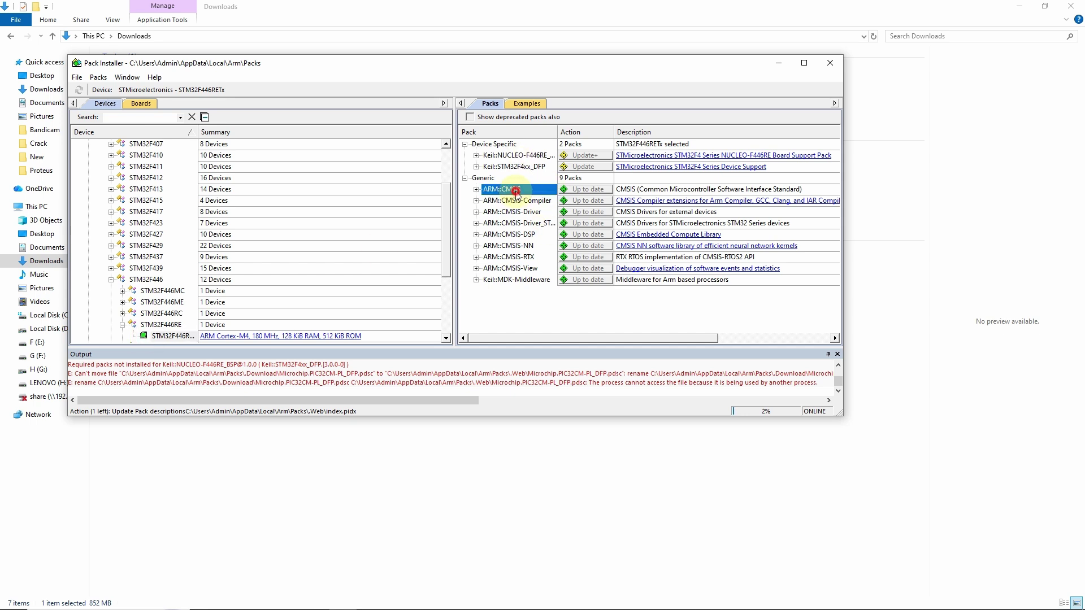
pyautogui.click(512, 269)
pyautogui.click(511, 189)
pyautogui.click(523, 281)
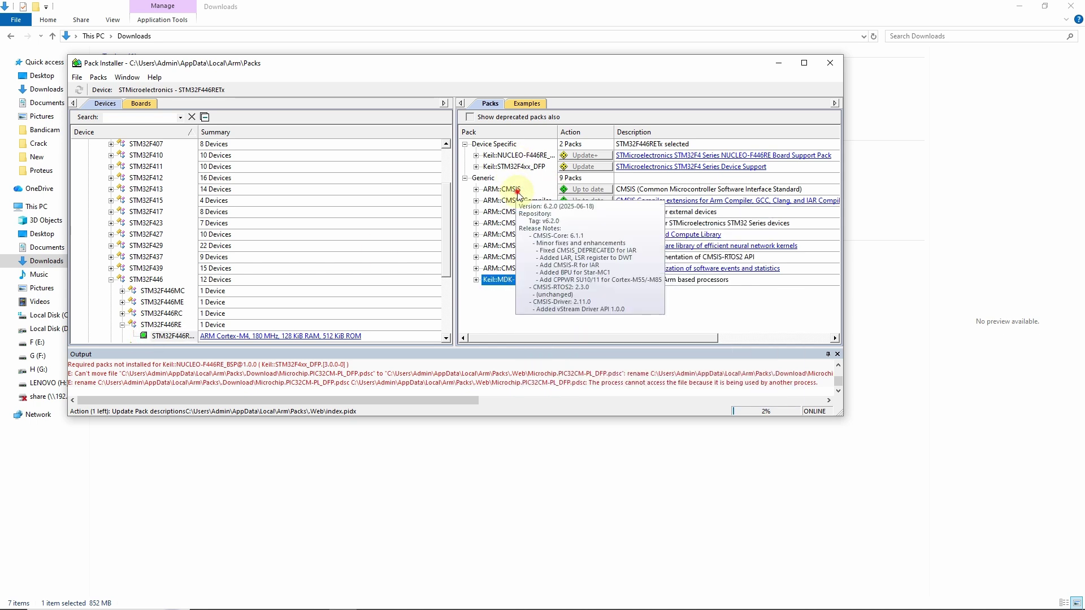
pyautogui.click(511, 189)
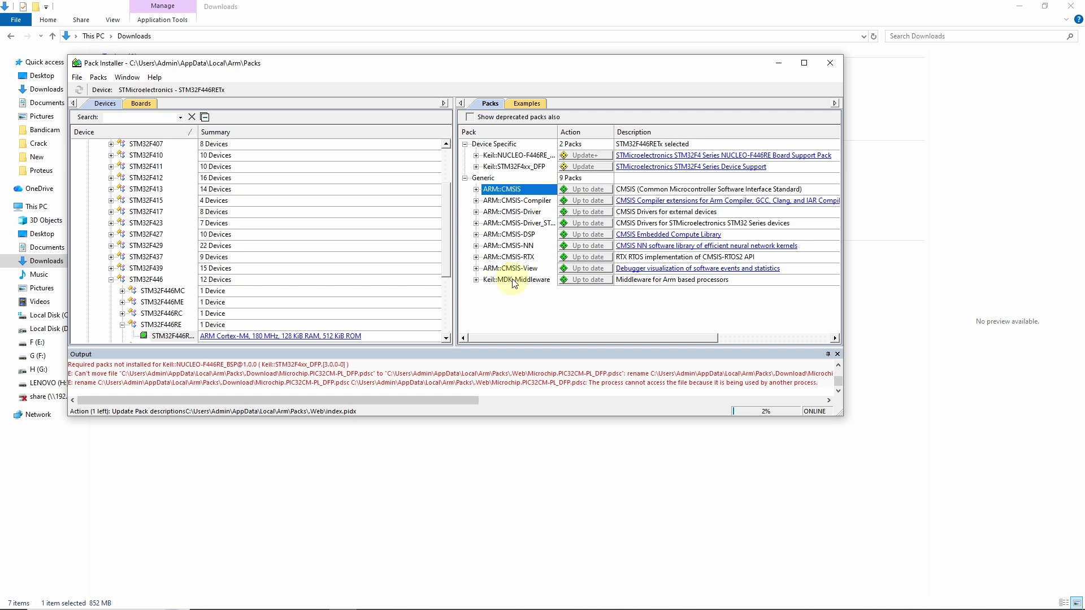
pyautogui.click(524, 203)
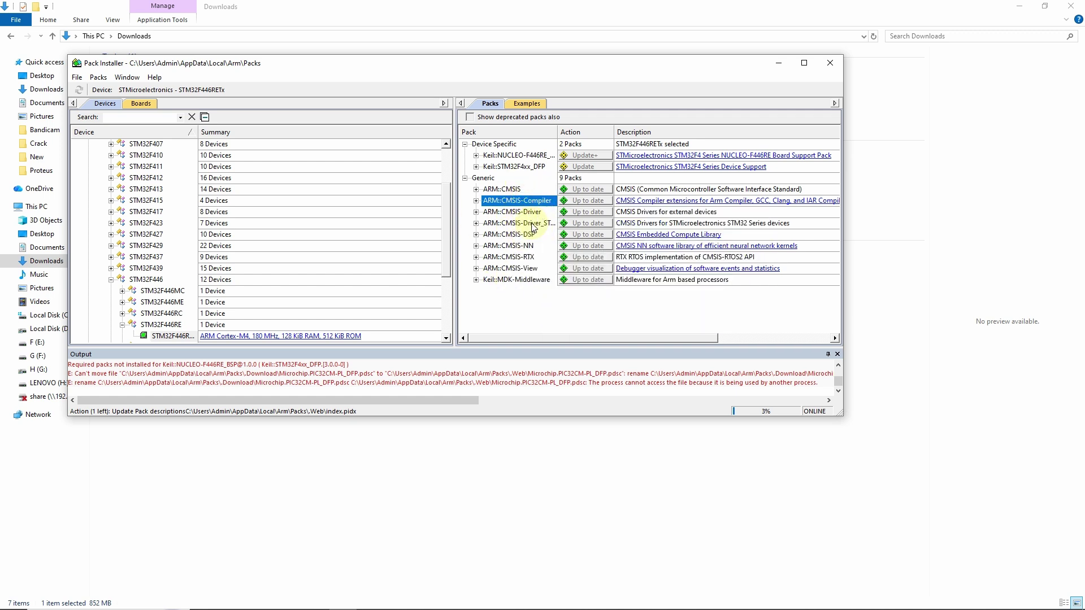
pyautogui.click(521, 281)
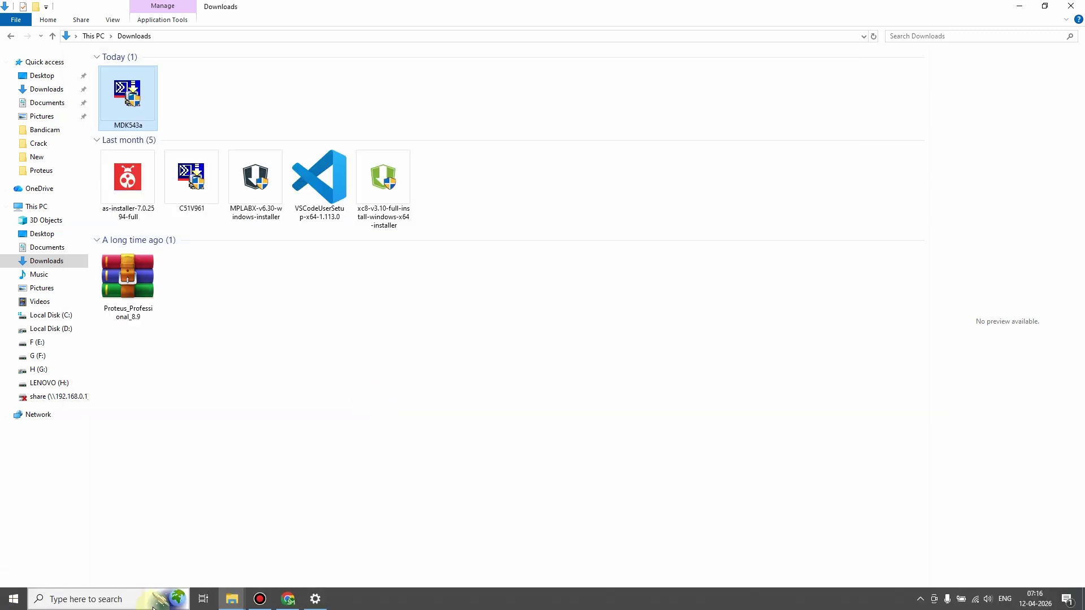
# Search Windows for keil and launch Keil uVision5
pyautogui.click(118, 600)
pyautogui.write('keil')
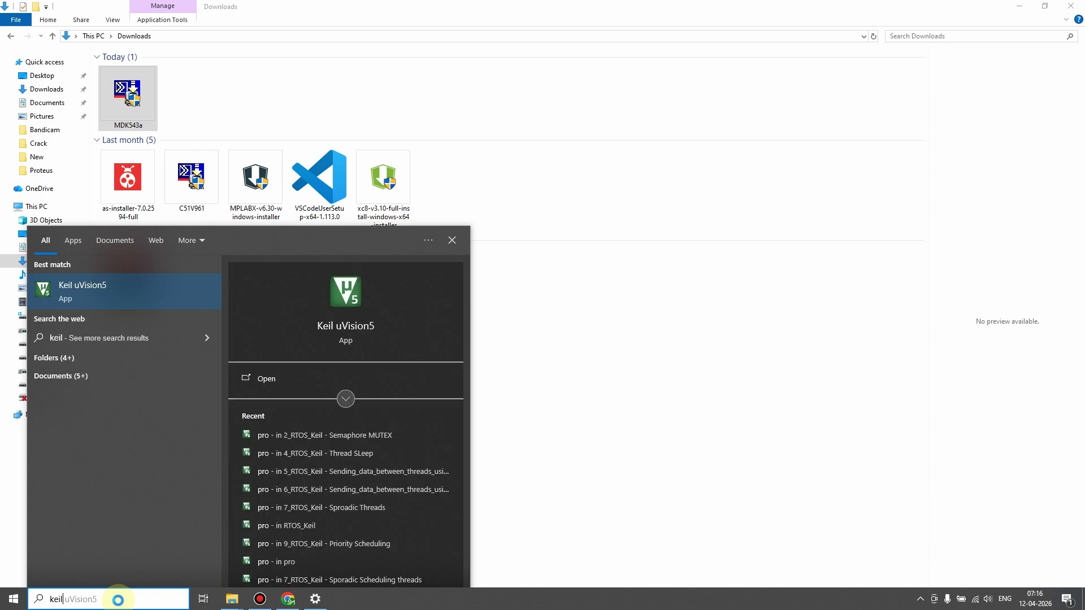
pyautogui.click(139, 276)
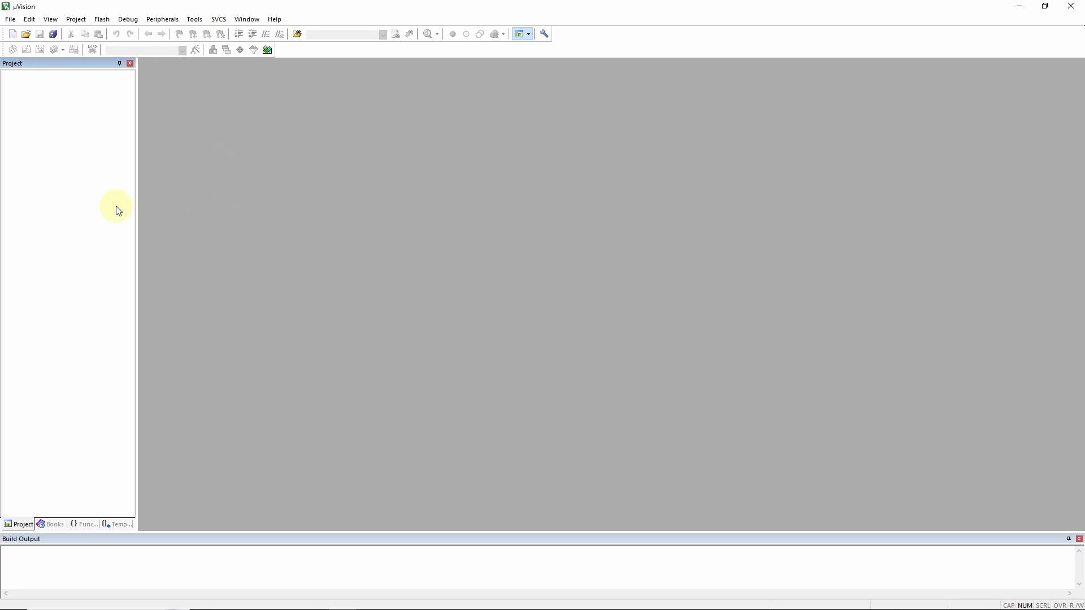
# Create a new µVision project named pro in a new folder called asf inside Documents
pyautogui.click(76, 18)
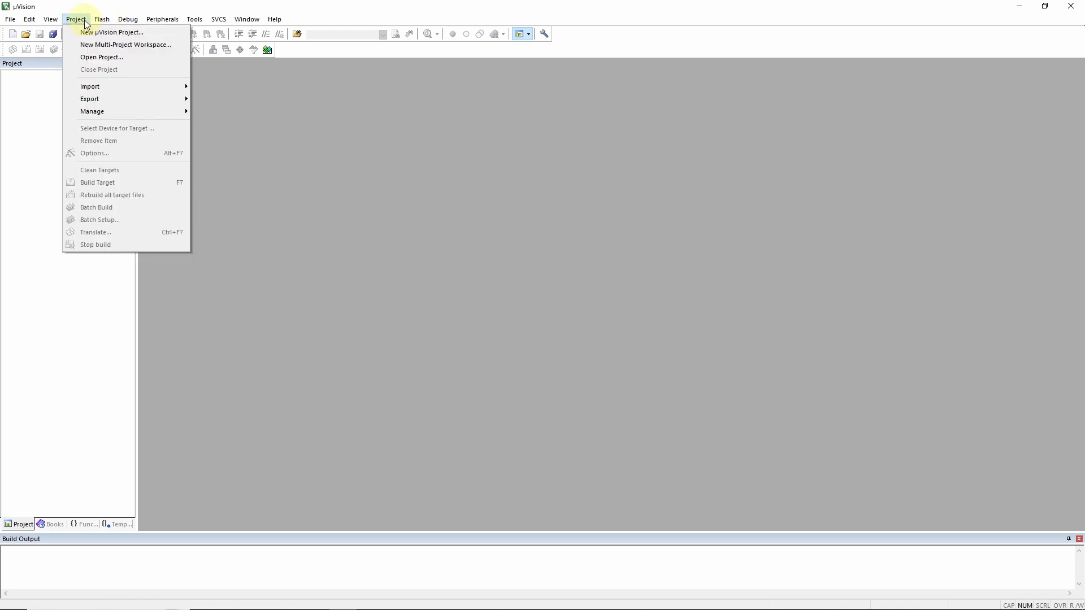
pyautogui.click(145, 32)
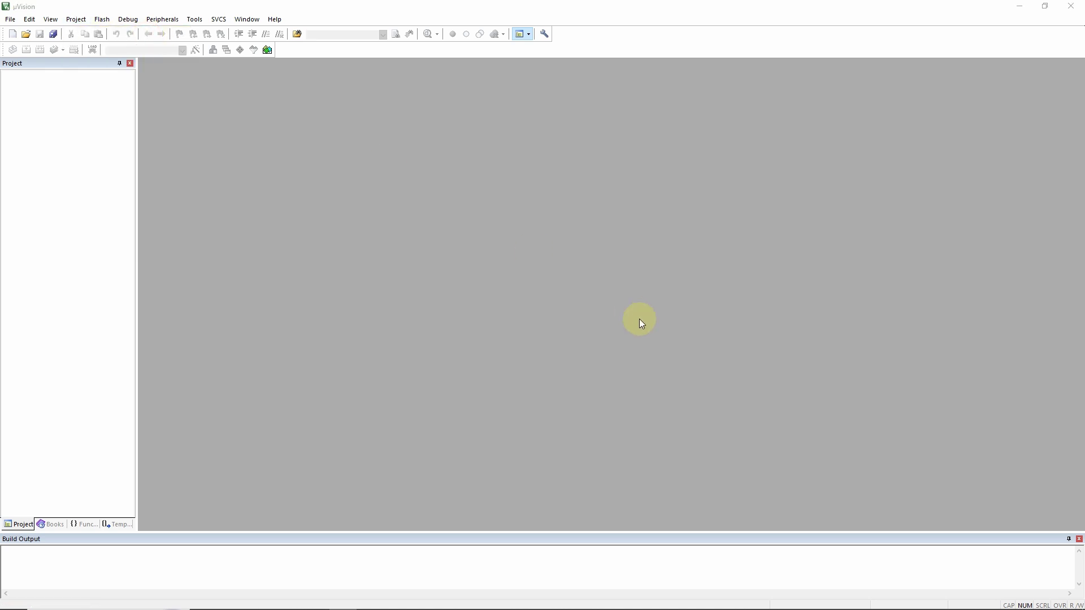
pyautogui.click(492, 189)
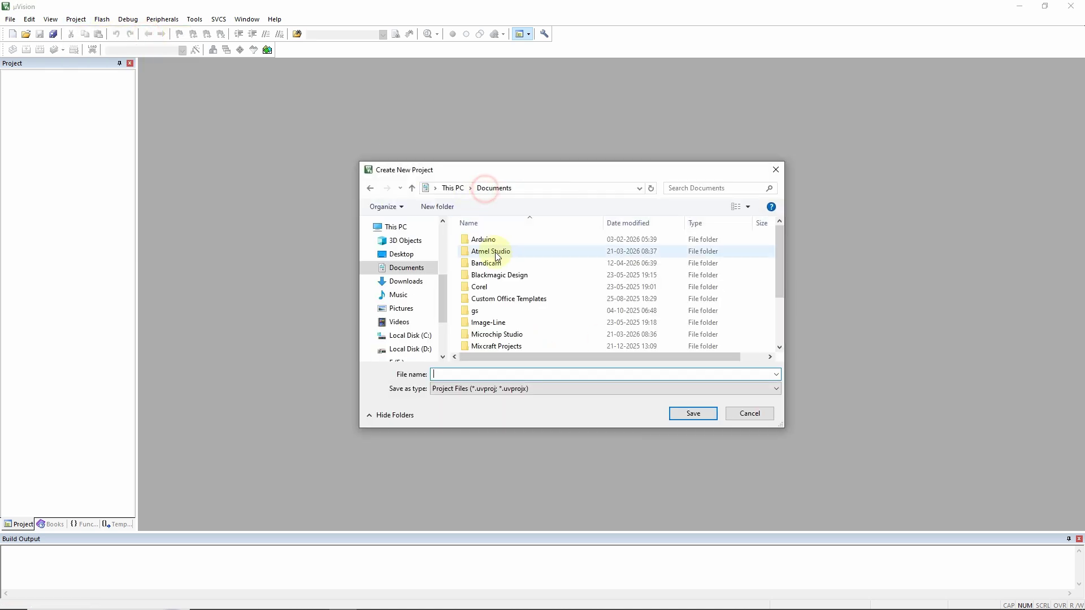
pyautogui.click(438, 207)
pyautogui.write('asf')
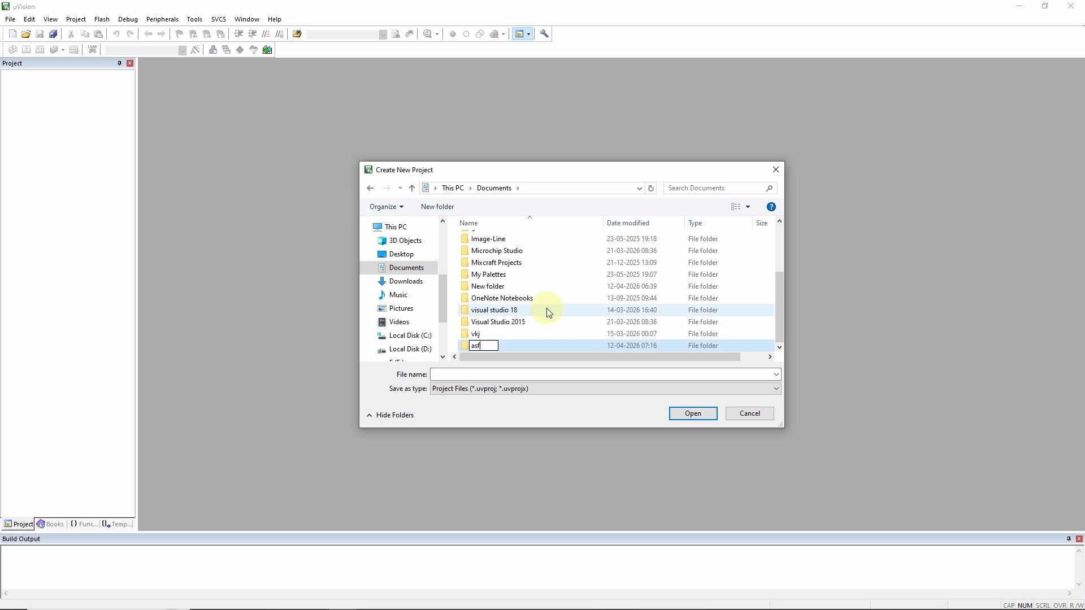
pyautogui.press('Return')
pyautogui.press('Return')
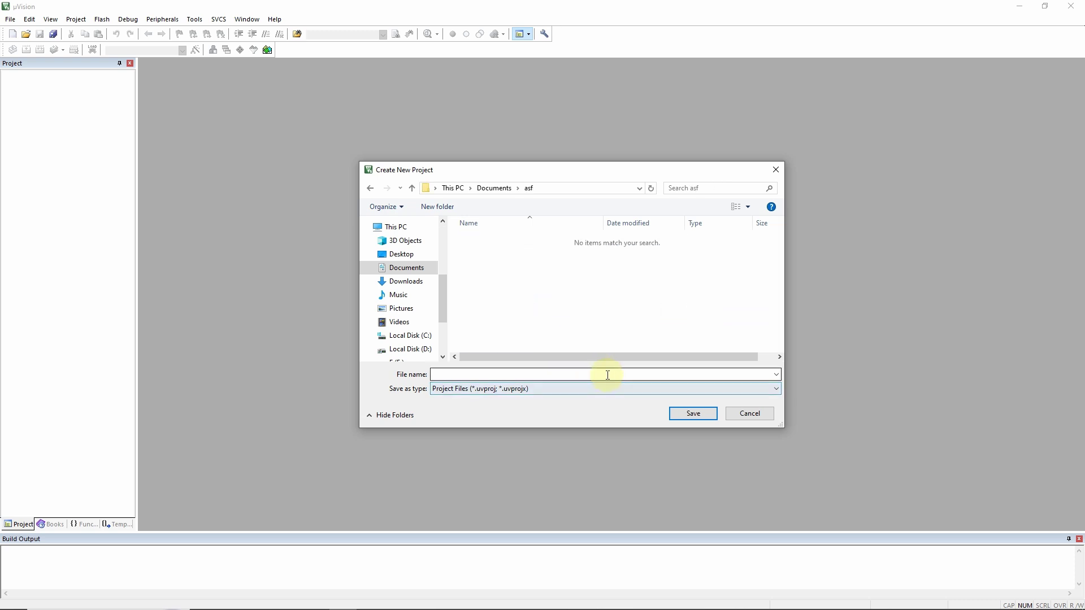
pyautogui.write('pro')
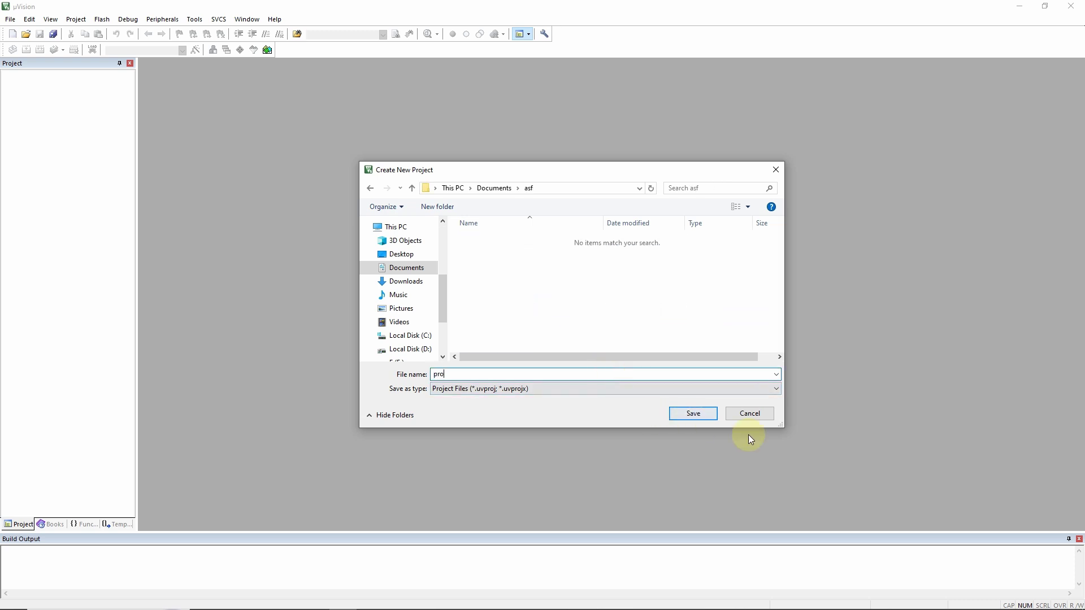
pyautogui.click(706, 414)
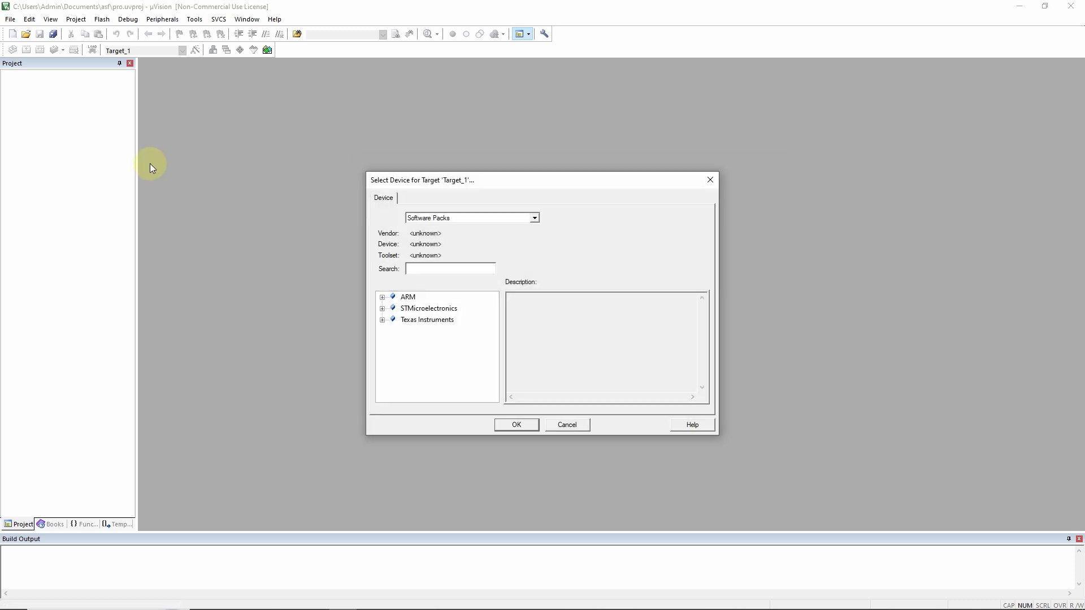
# Search the device list for stm32f446re and assign STM32F446RETx as the project's target device
pyautogui.click(450, 271)
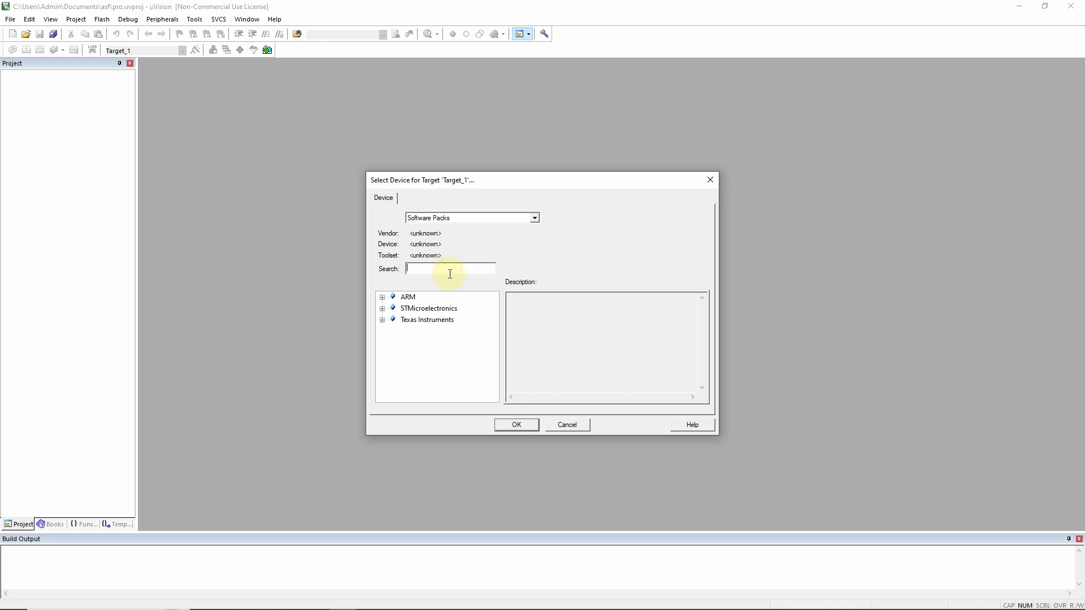
pyautogui.write('stm32')
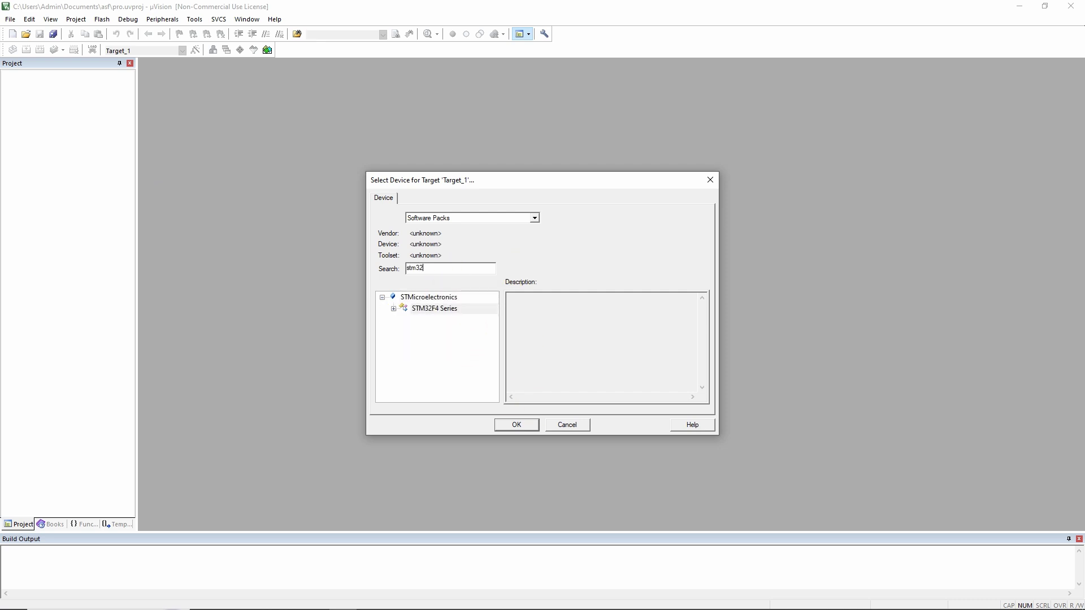
pyautogui.write('f44')
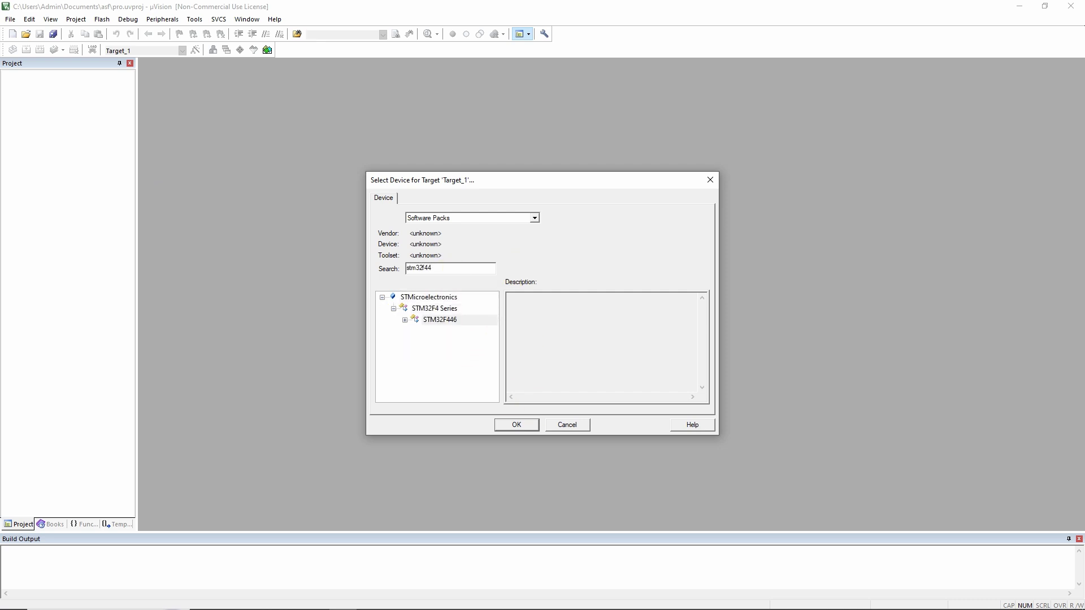
pyautogui.write('6')
pyautogui.click(405, 320)
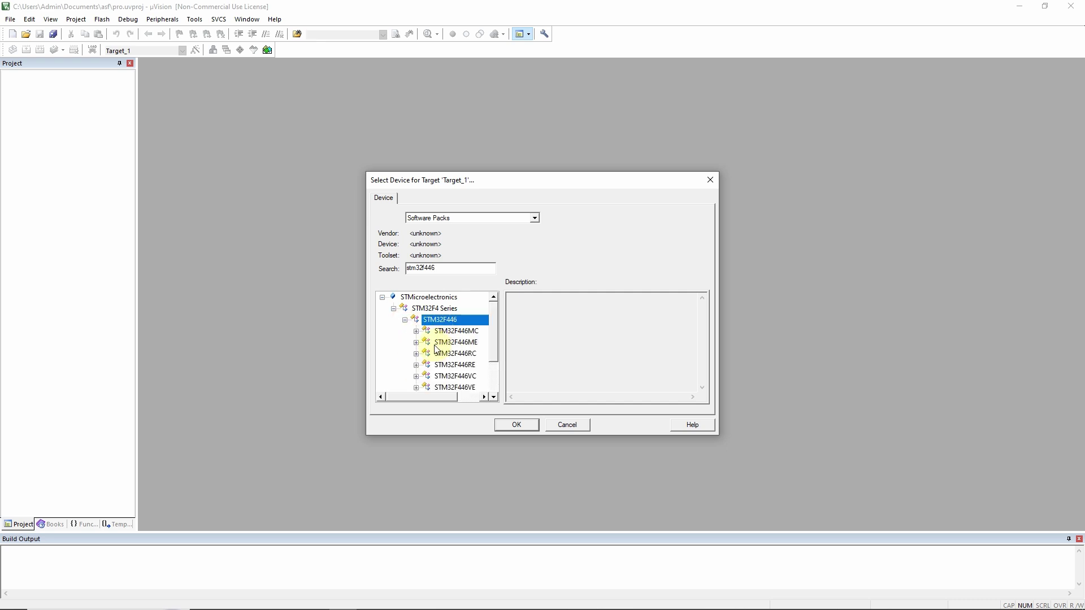
pyautogui.click(438, 268)
pyautogui.write('re')
pyautogui.click(417, 334)
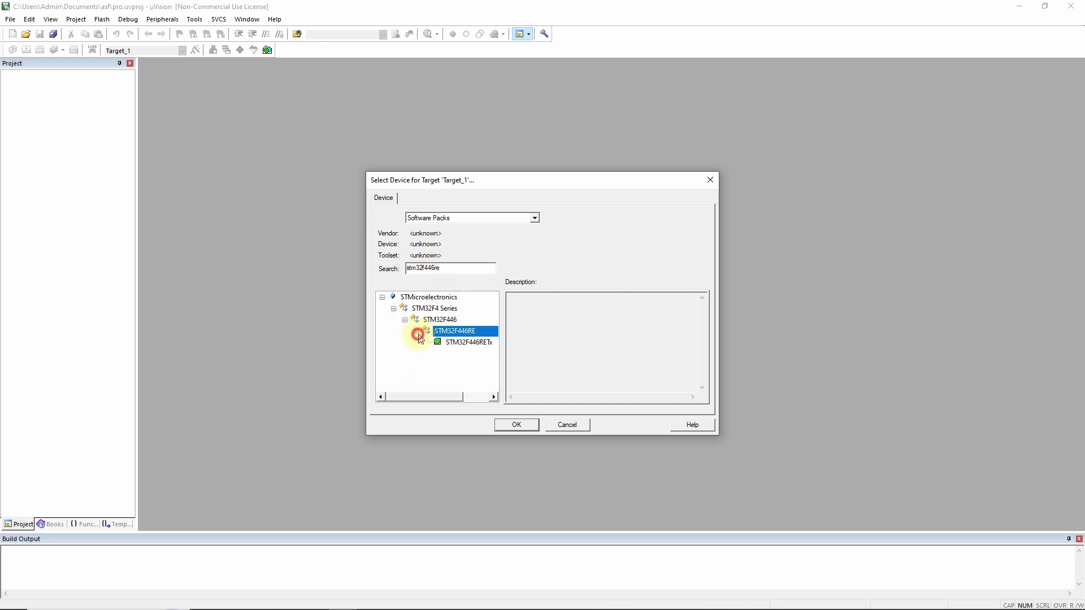
pyautogui.click(457, 344)
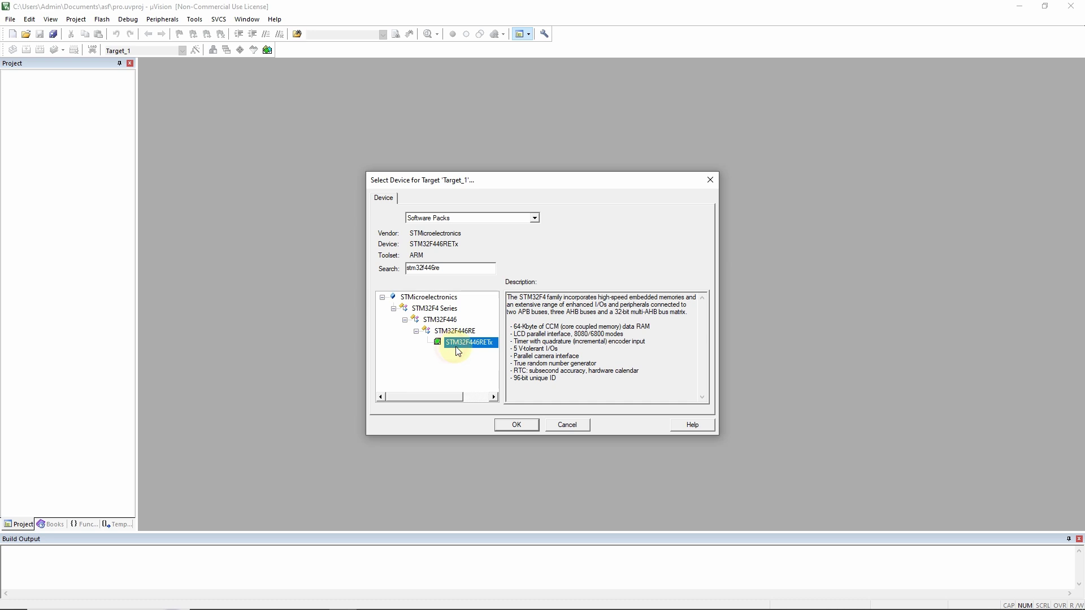
pyautogui.click(520, 427)
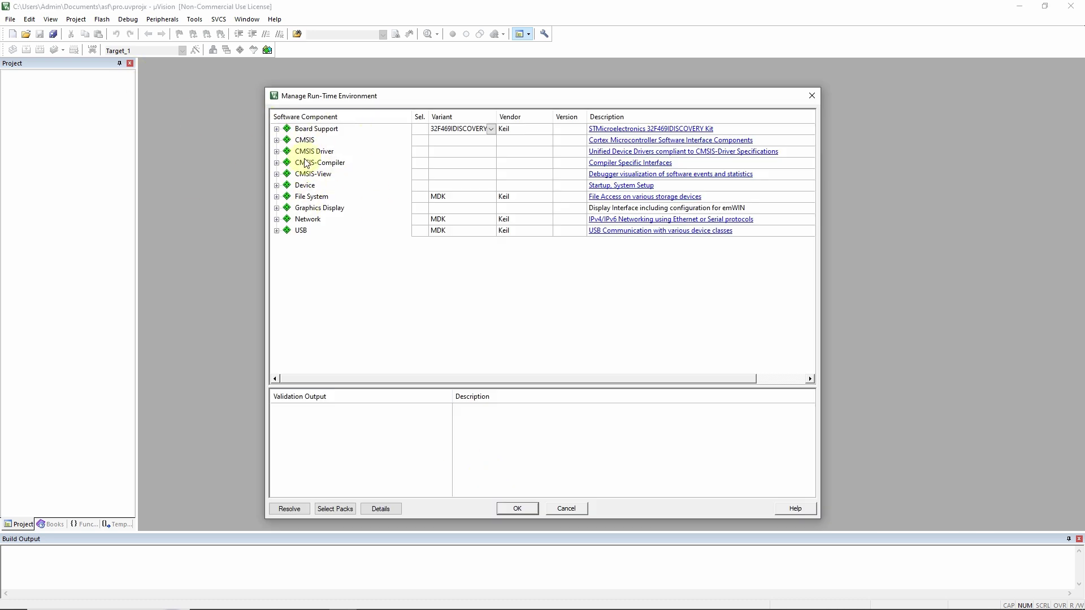
# Add the CMSIS CORE and Device Startup components to the project's run-time environment
pyautogui.click(277, 140)
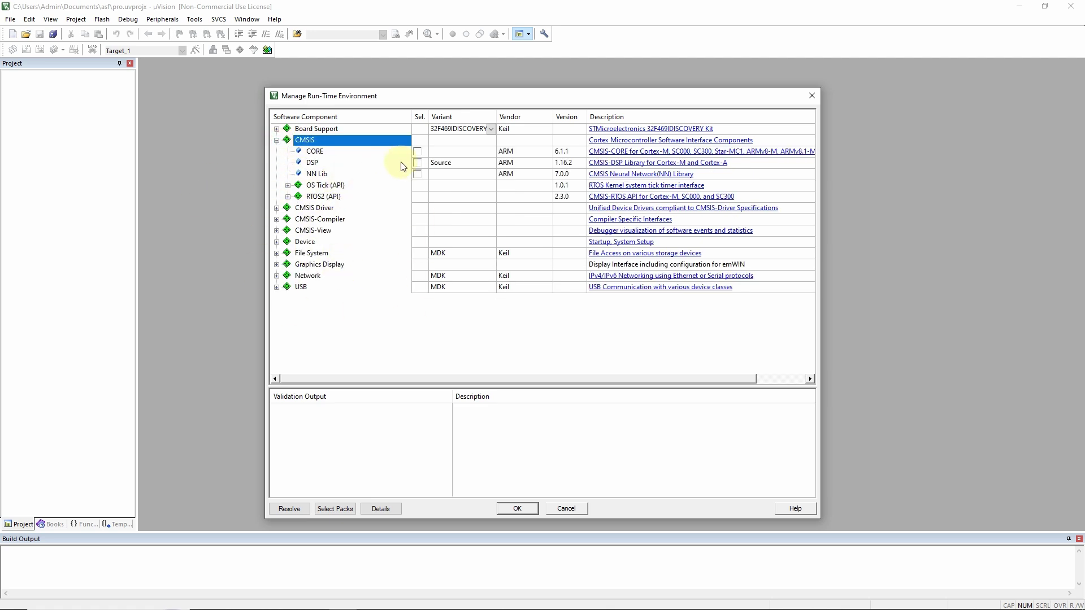
pyautogui.click(417, 151)
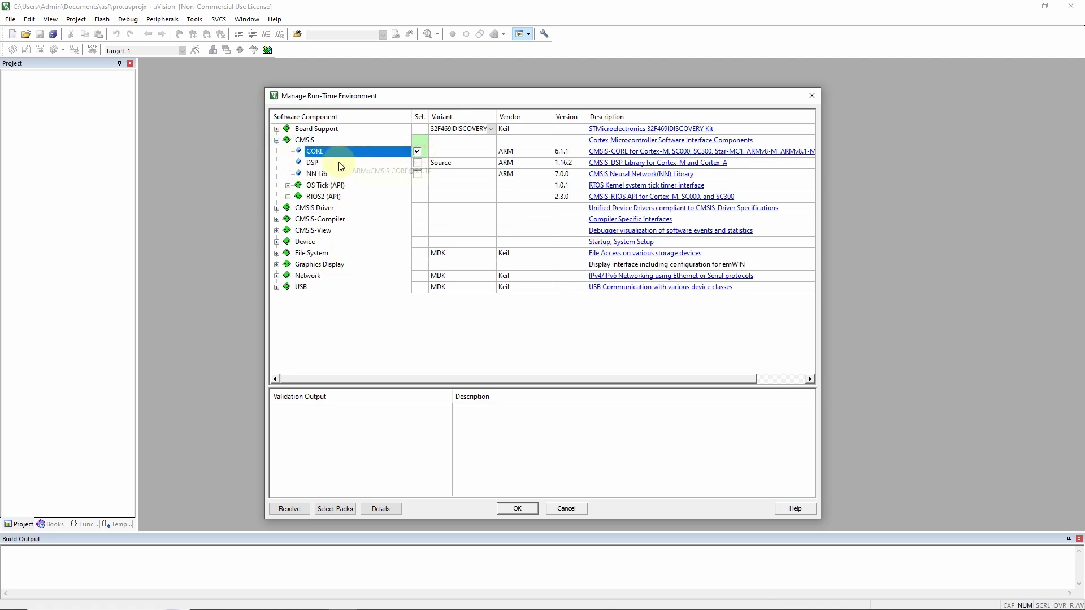
pyautogui.click(277, 242)
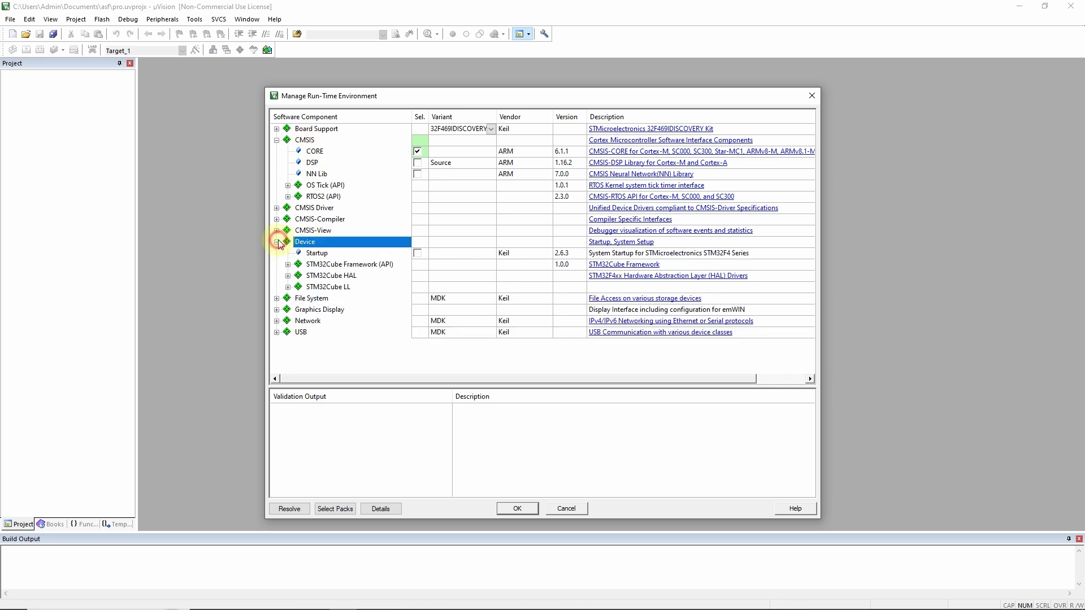
pyautogui.click(417, 253)
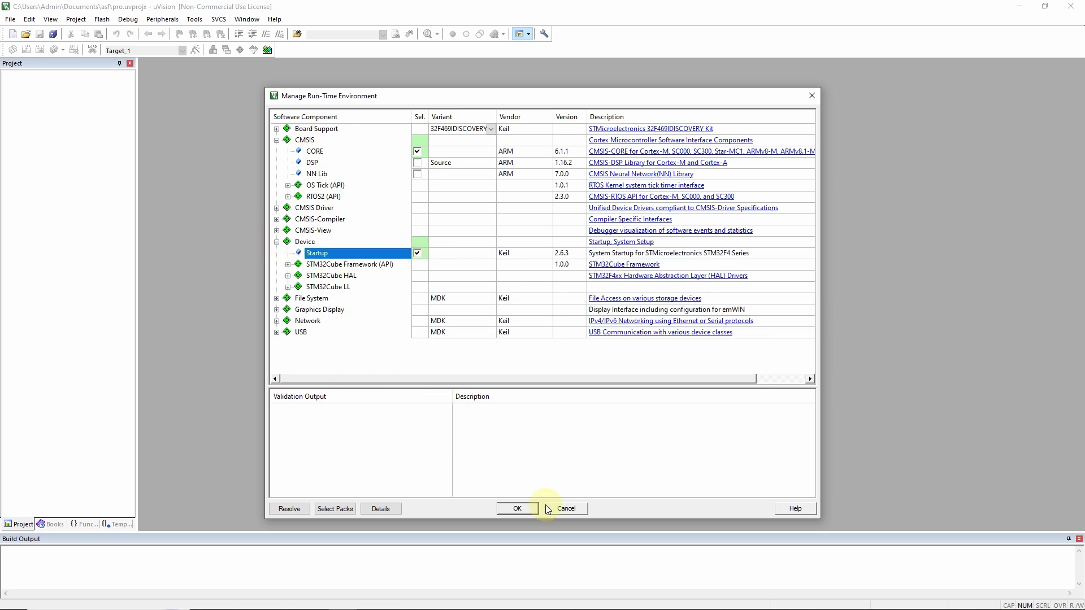
pyautogui.click(518, 508)
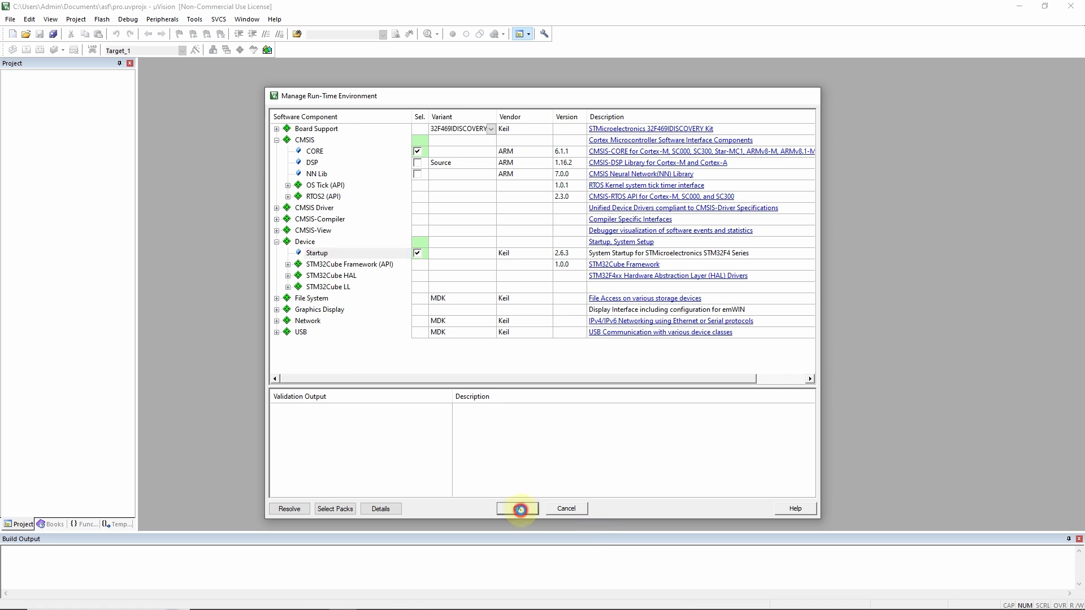
# Expand Target_1 and its Device group, and add a new C file named main to Source Group 1
pyautogui.click(19, 87)
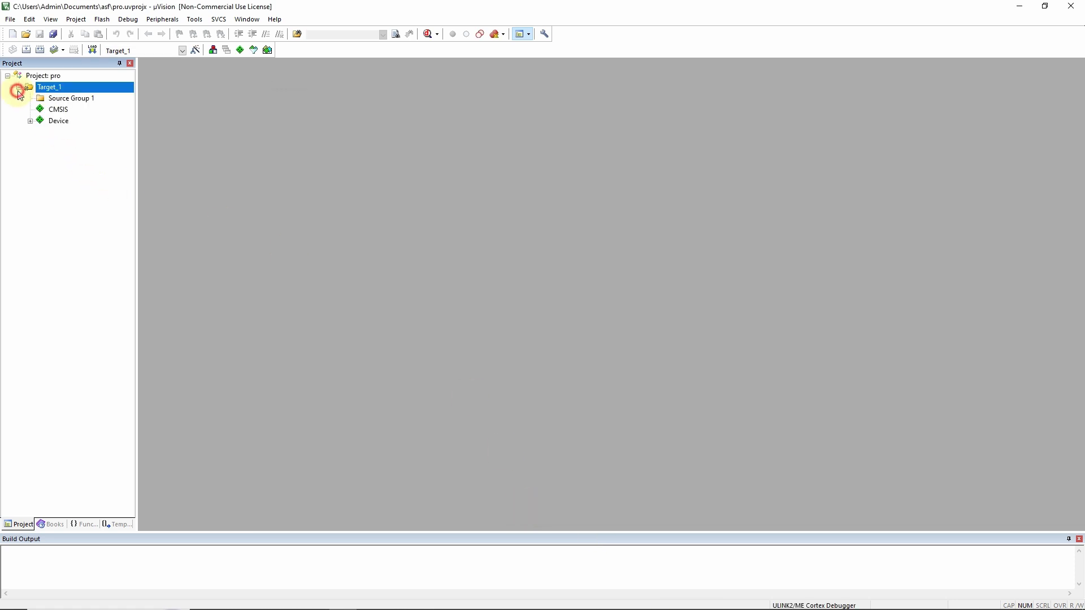
pyautogui.click(29, 121)
pyautogui.click(60, 99)
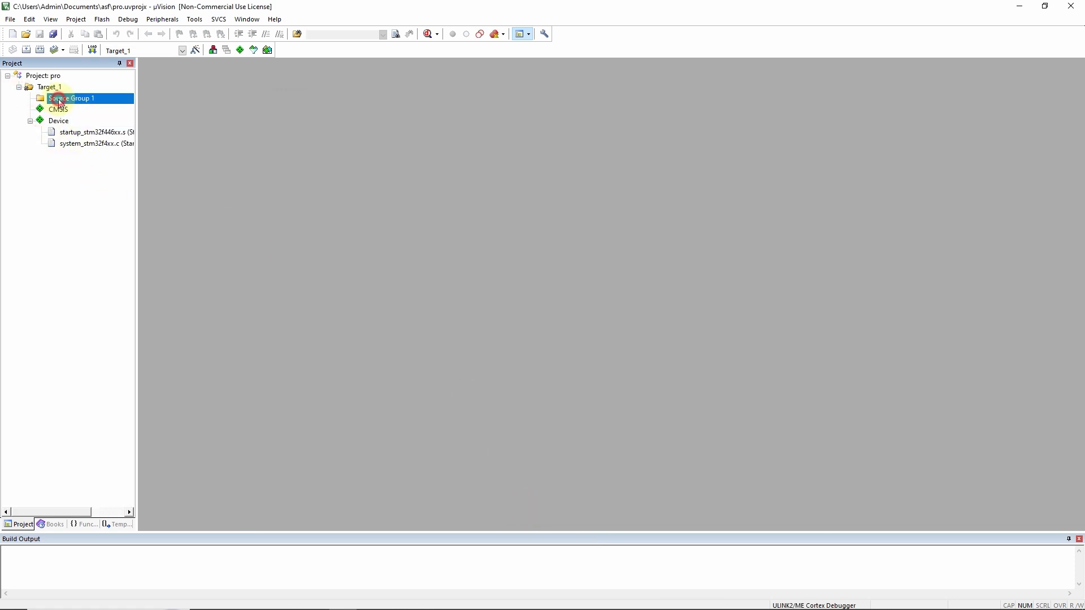
pyautogui.rightClick(61, 101)
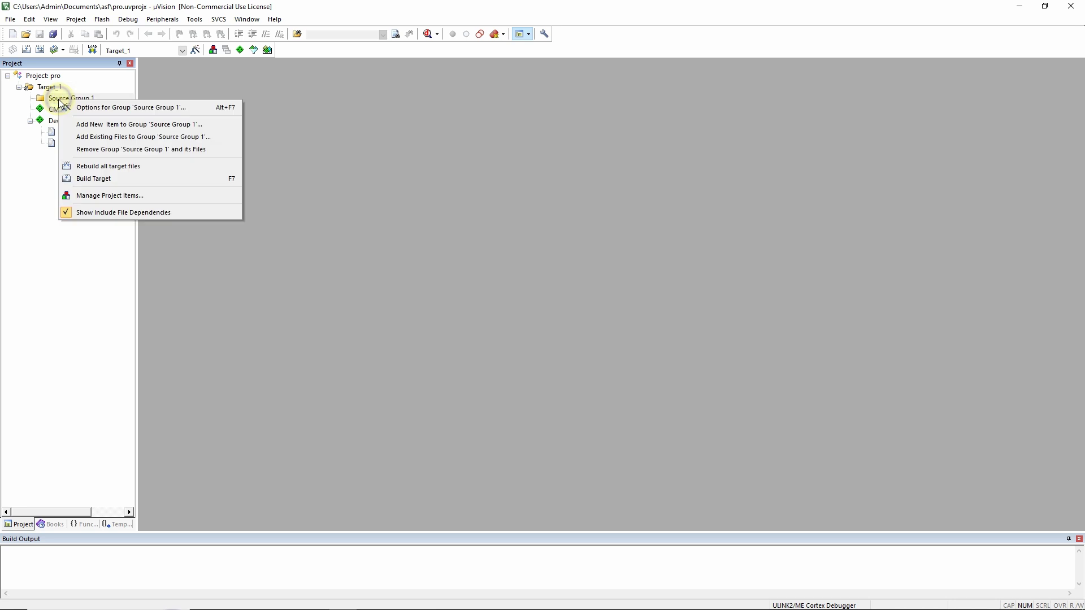
pyautogui.click(129, 125)
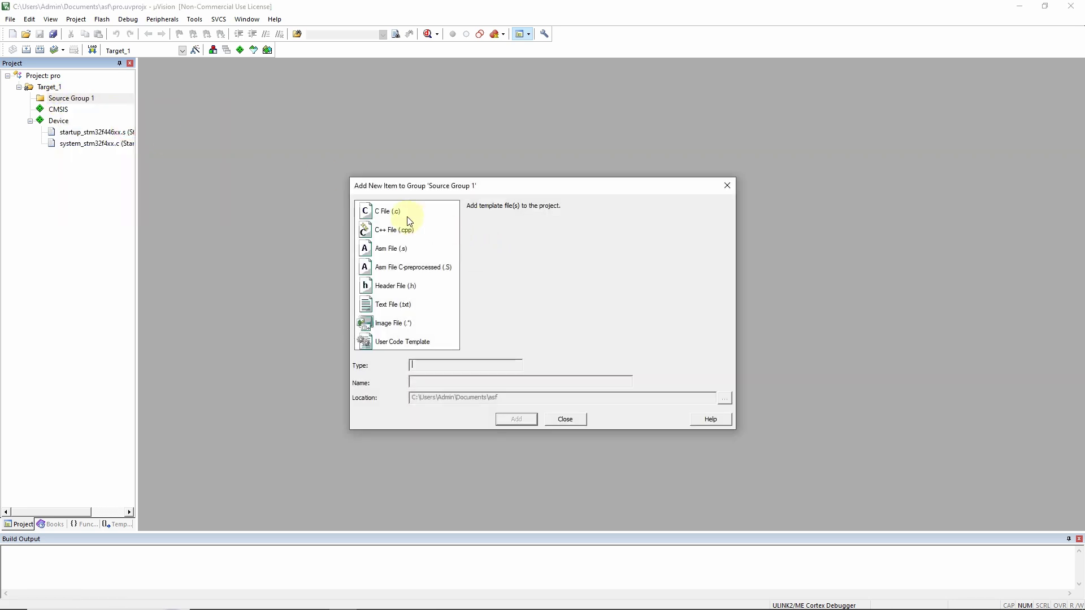
pyautogui.click(406, 217)
pyautogui.click(485, 381)
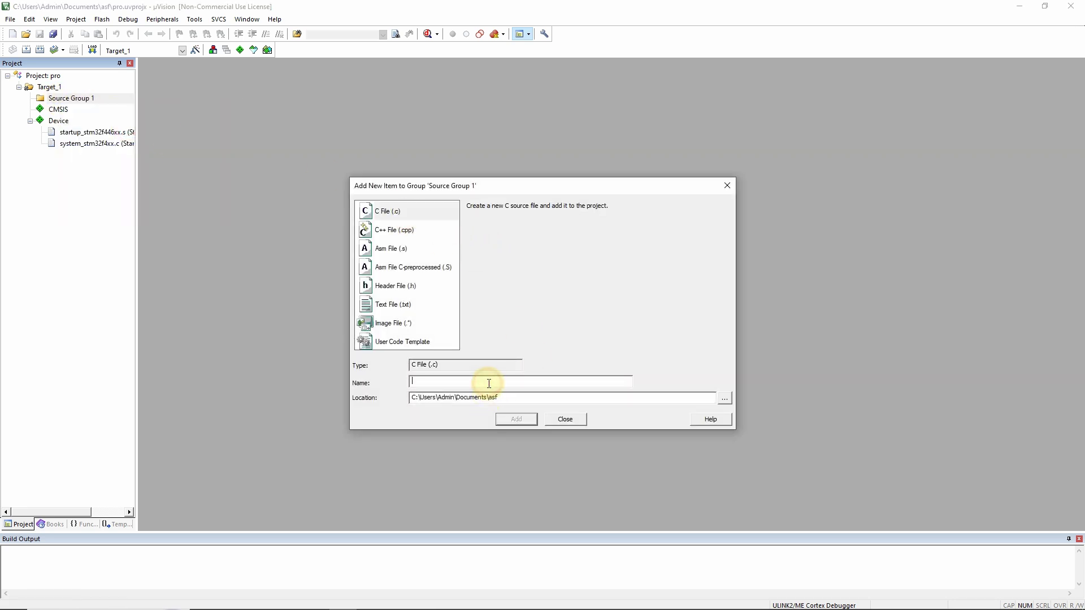
pyautogui.write('main')
pyautogui.press('Return')
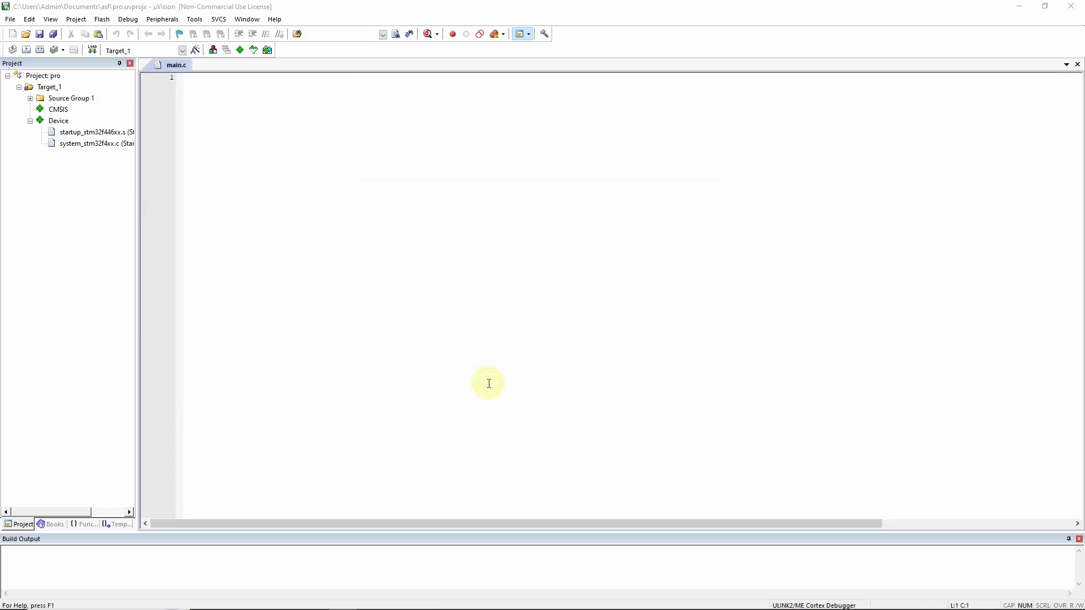
# Include the device header "stm32f446xx.h" on the first line of main.c
pyautogui.click(204, 94)
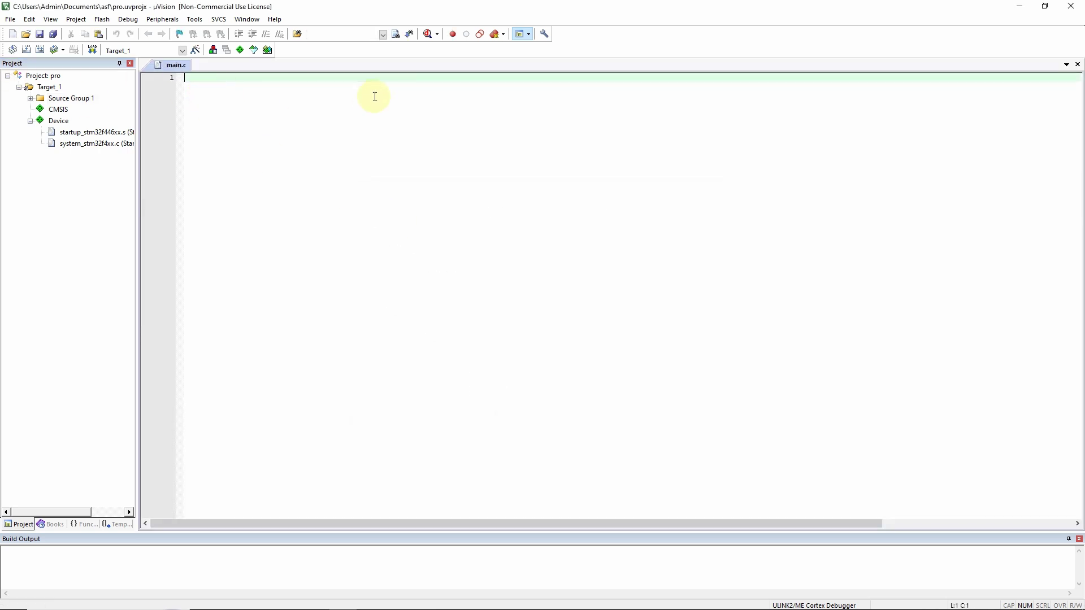
pyautogui.write('#include "stm32')
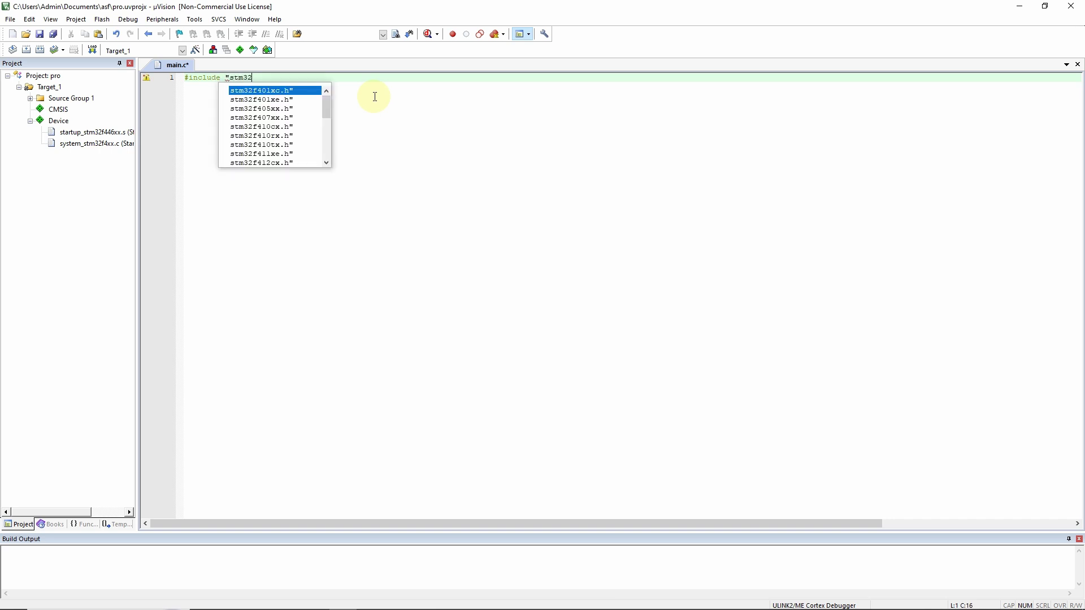
pyautogui.write('f44xx')
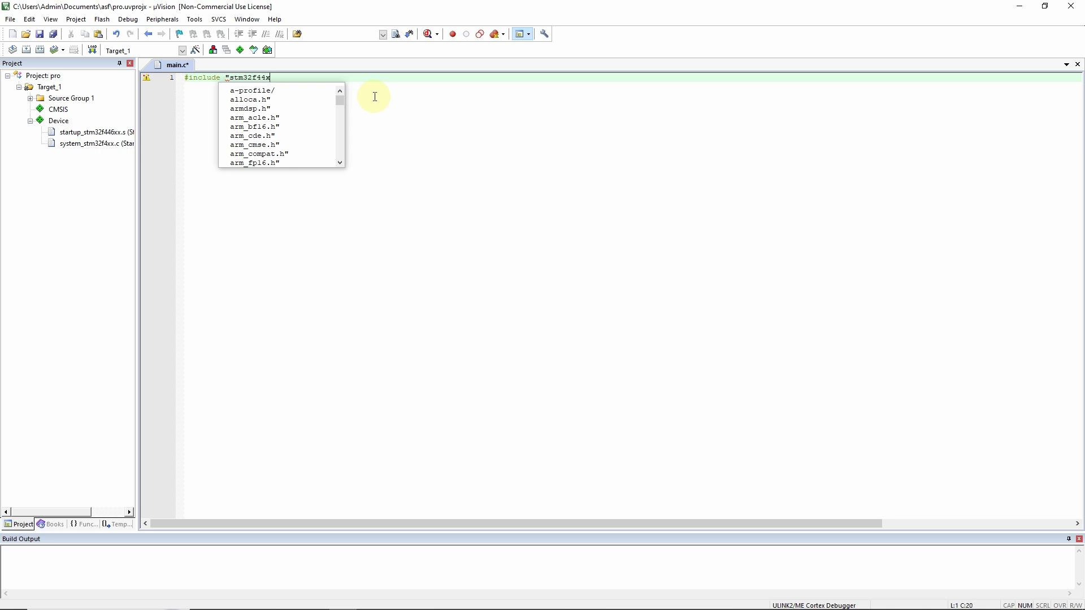
pyautogui.press('BackSpace')
pyautogui.press('BackSpace')
pyautogui.press('Return')
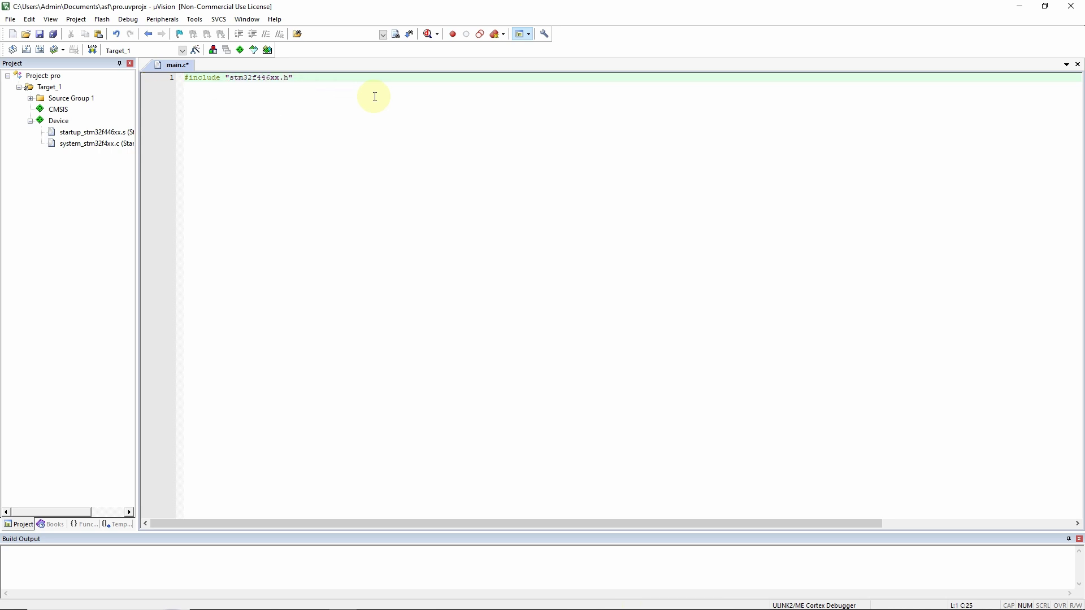
# Write a void main() function below the include, containing an empty while(1) loop with its own braces
pyautogui.scroll(4, 375, 96)
pyautogui.press('Return')
pyautogui.press('Return')
pyautogui.write('void mai')
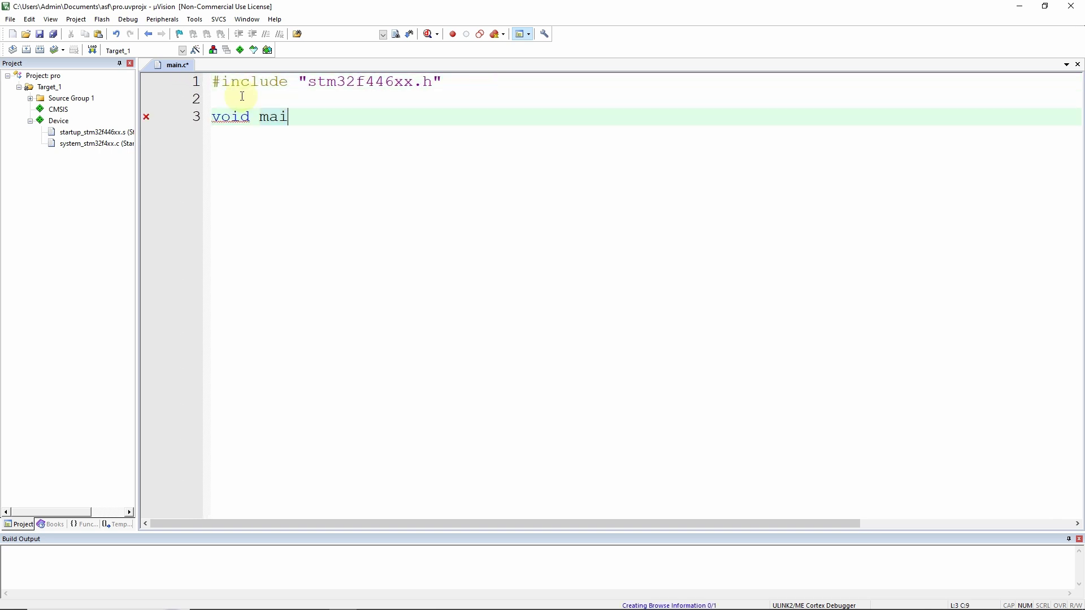
pyautogui.write('n()')
pyautogui.press('Return')
pyautogui.write('{')
pyautogui.press('Return')
pyautogui.press('Return')
pyautogui.press('Return')
pyautogui.write('}')
pyautogui.press('Up')
pyautogui.write('while(1)')
pyautogui.press('Return')
pyautogui.write('{  }')
# Change the return type of the main function to int
pyautogui.doubleClick(232, 117)
pyautogui.write('int')
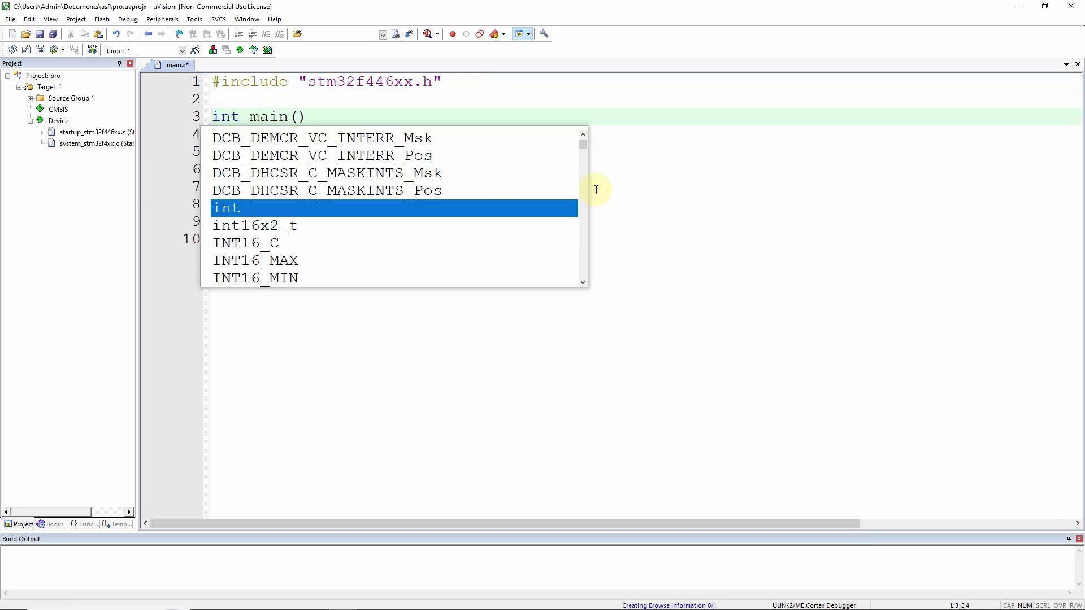
pyautogui.click(604, 135)
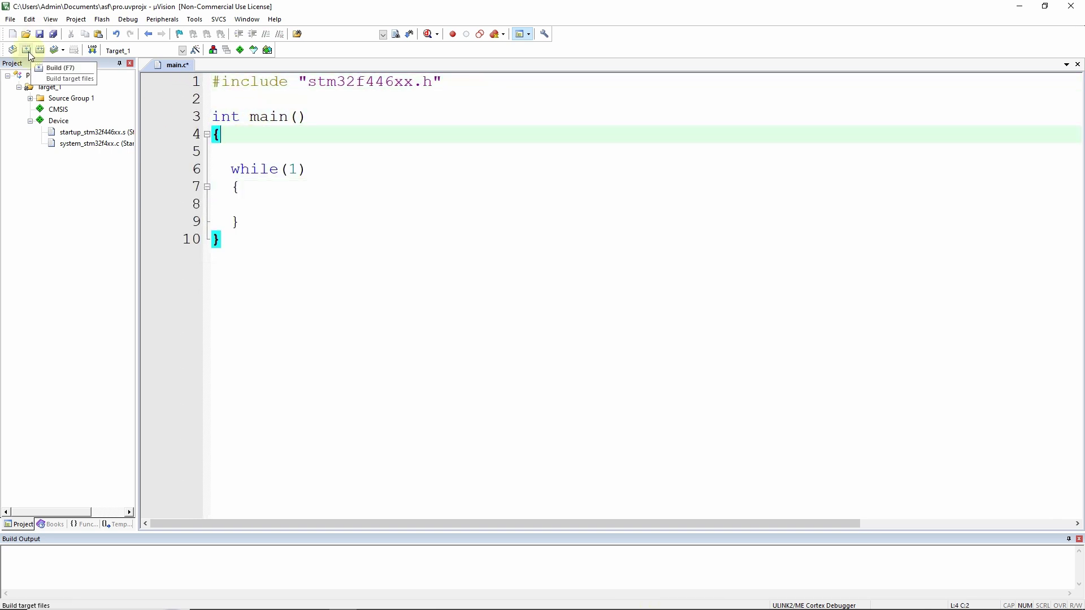
# Build the project and enlarge the build output area to check the error and warning summary
pyautogui.click(28, 50)
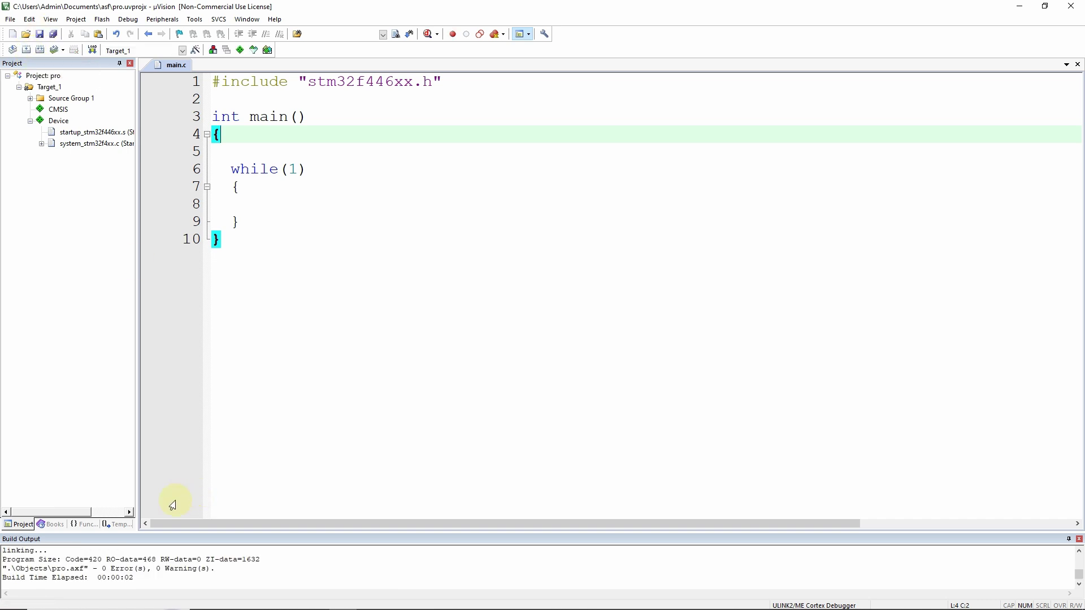
pyautogui.moveTo(189, 531); pyautogui.dragTo(206, 397)
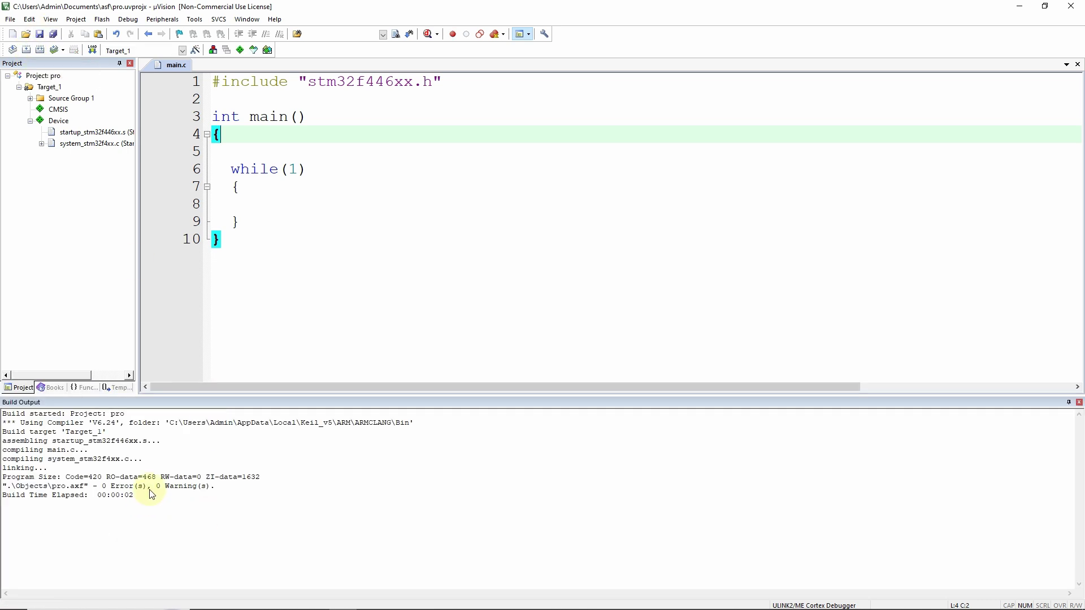
pyautogui.click(148, 487)
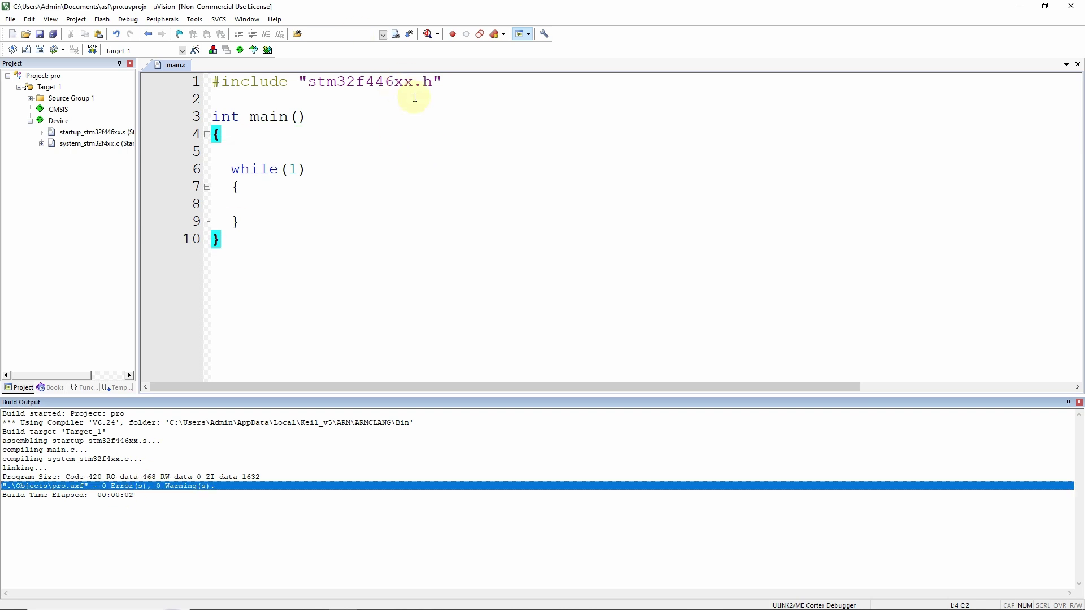
pyautogui.doubleClick(400, 83)
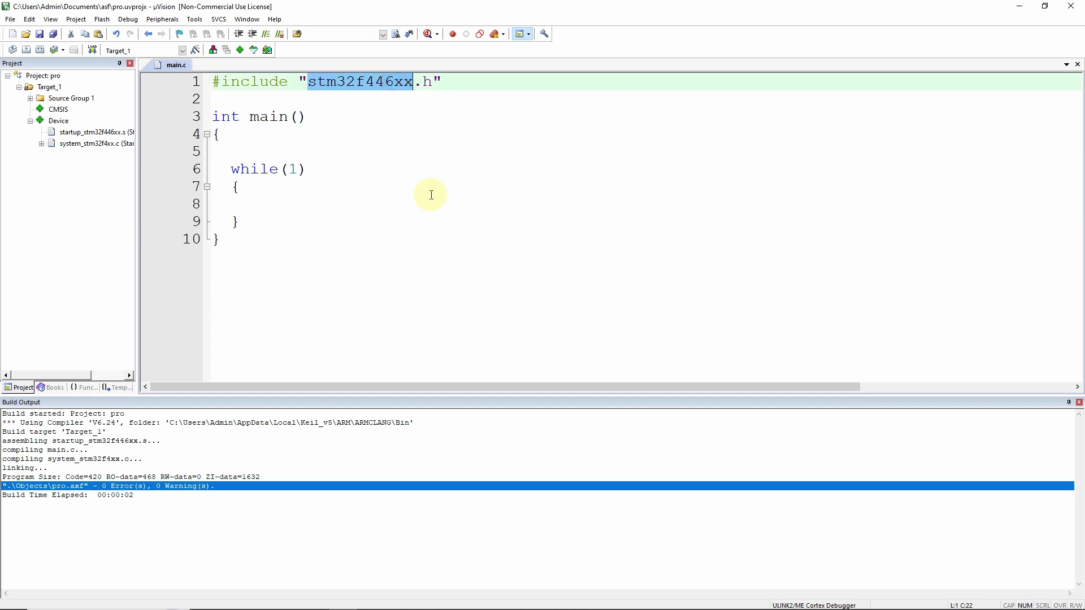